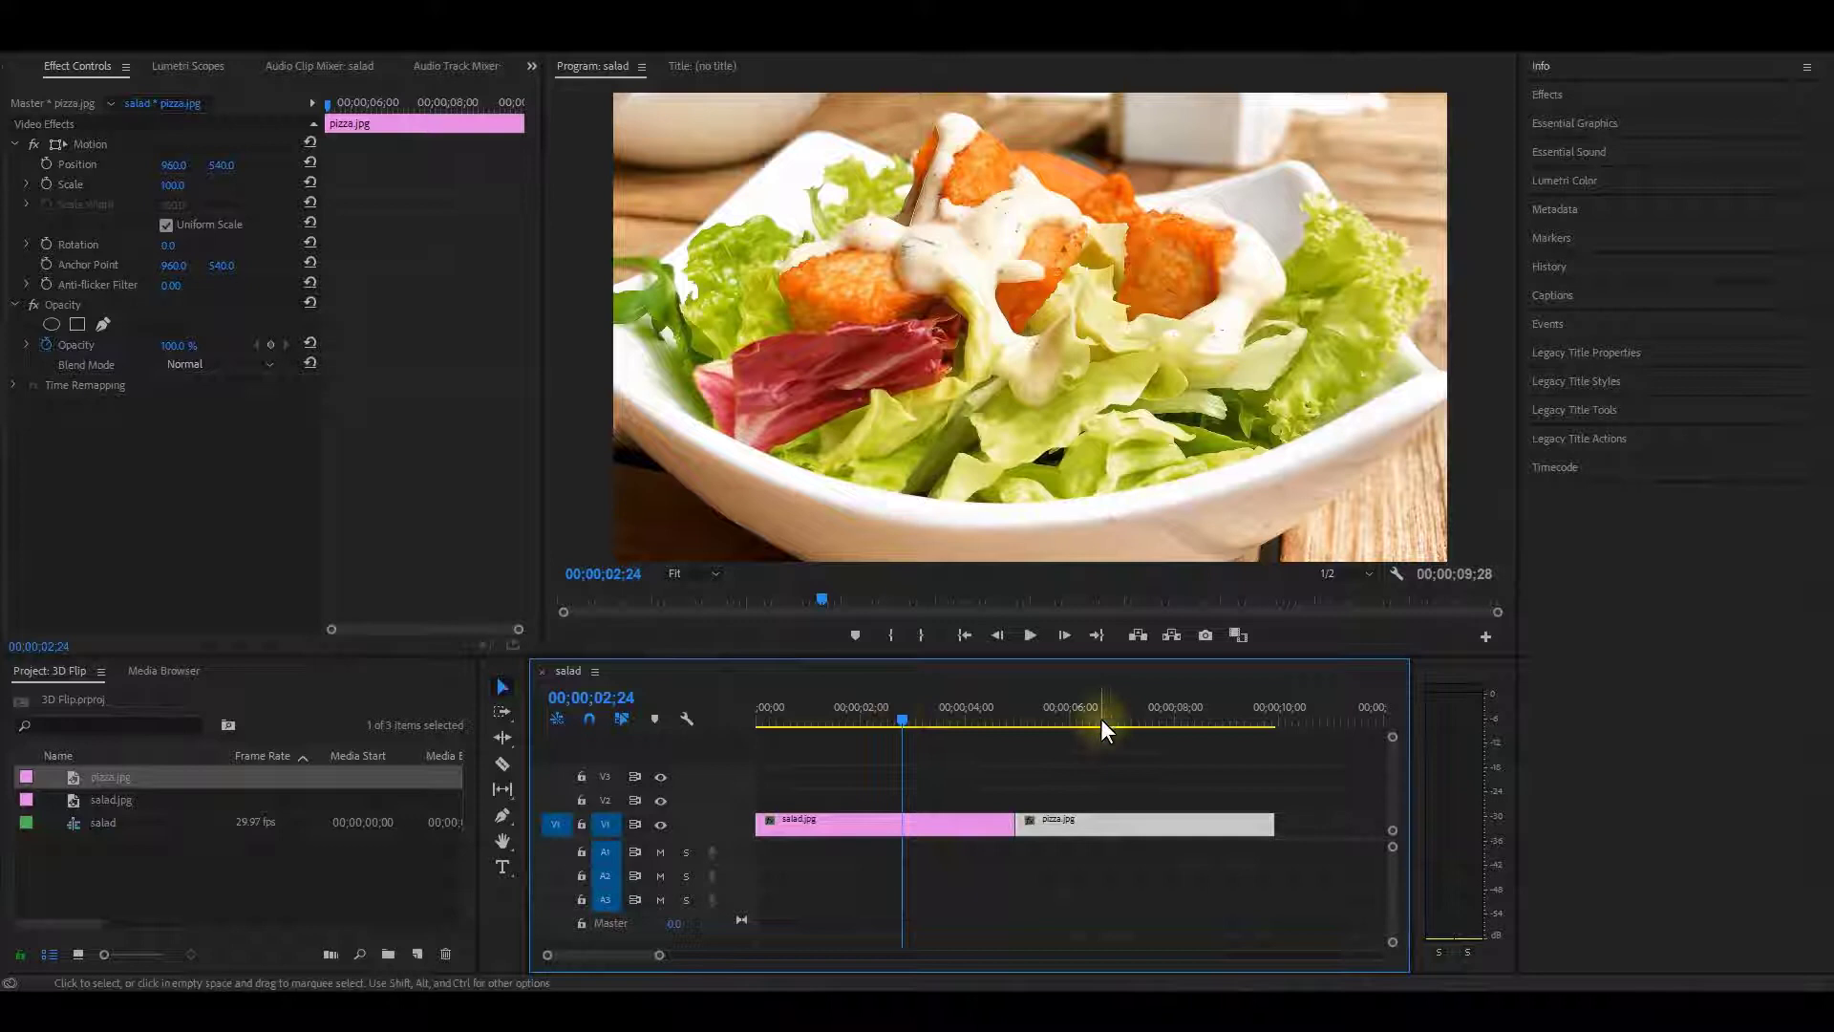
Preview the pizza clip, return to the salad at 02;21, and search effects for 'basic'
left_click(1107, 719)
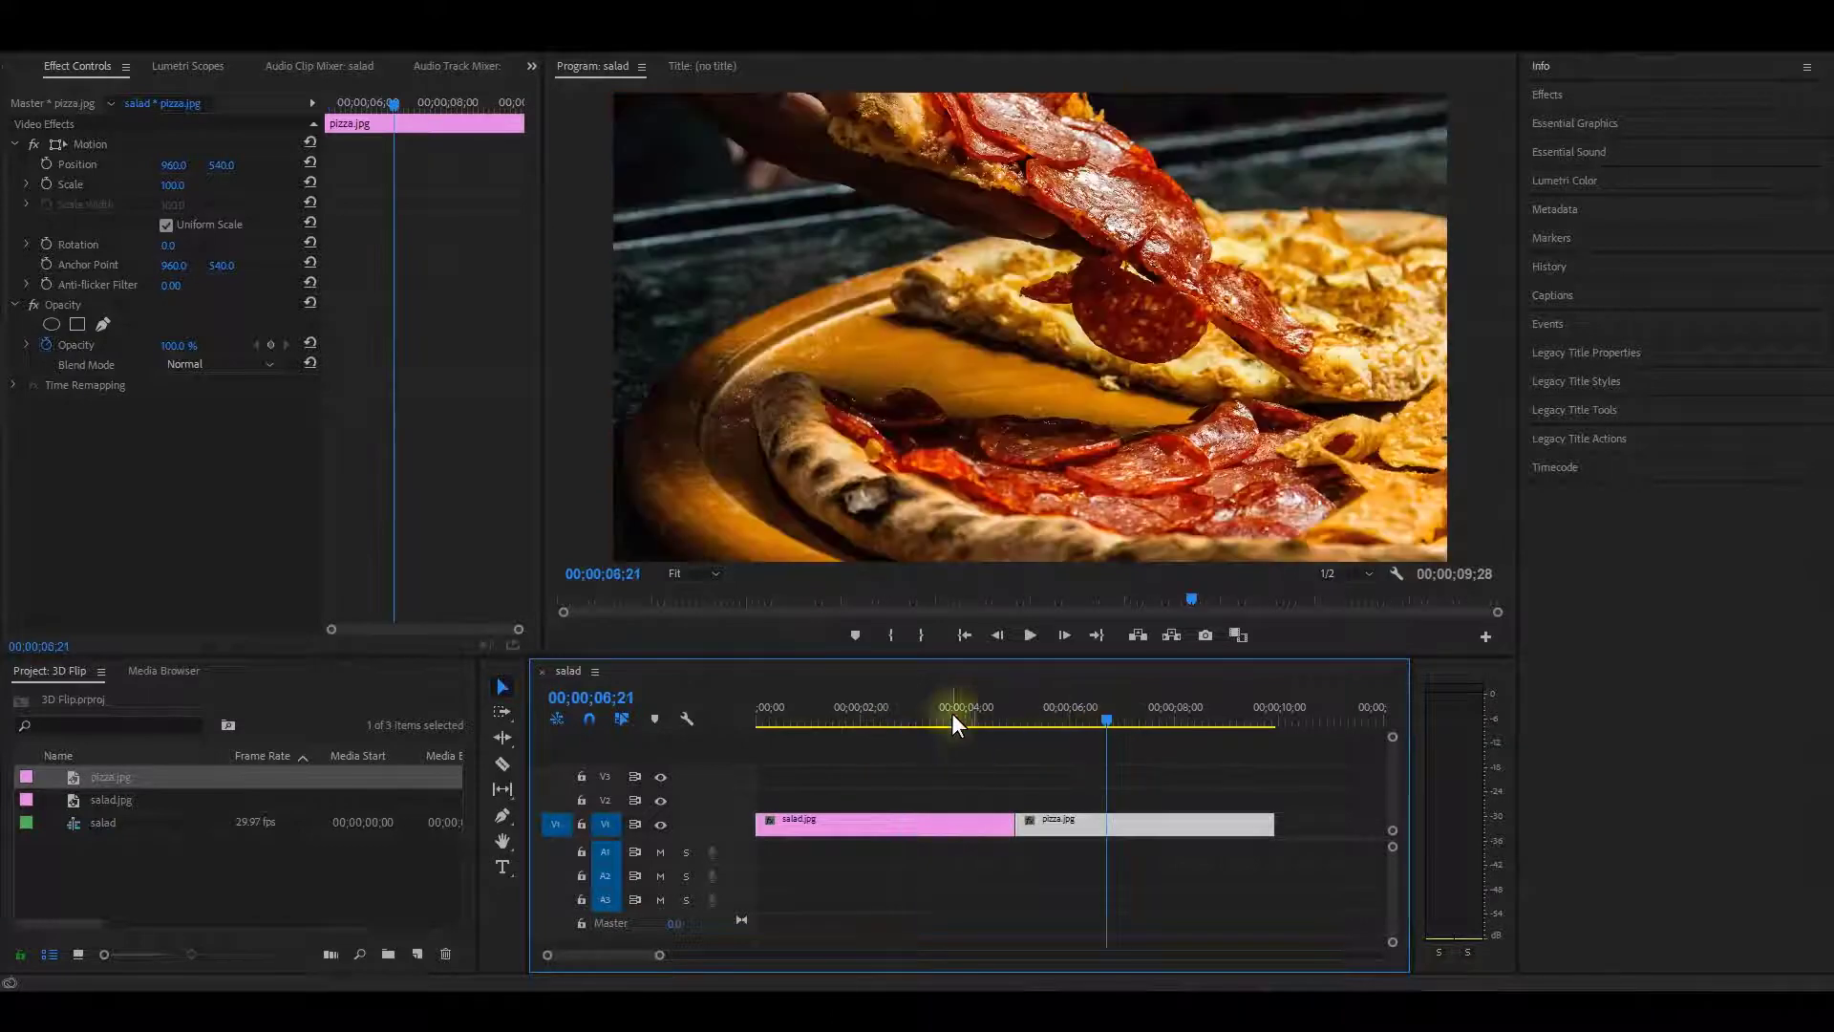
left_click(898, 718)
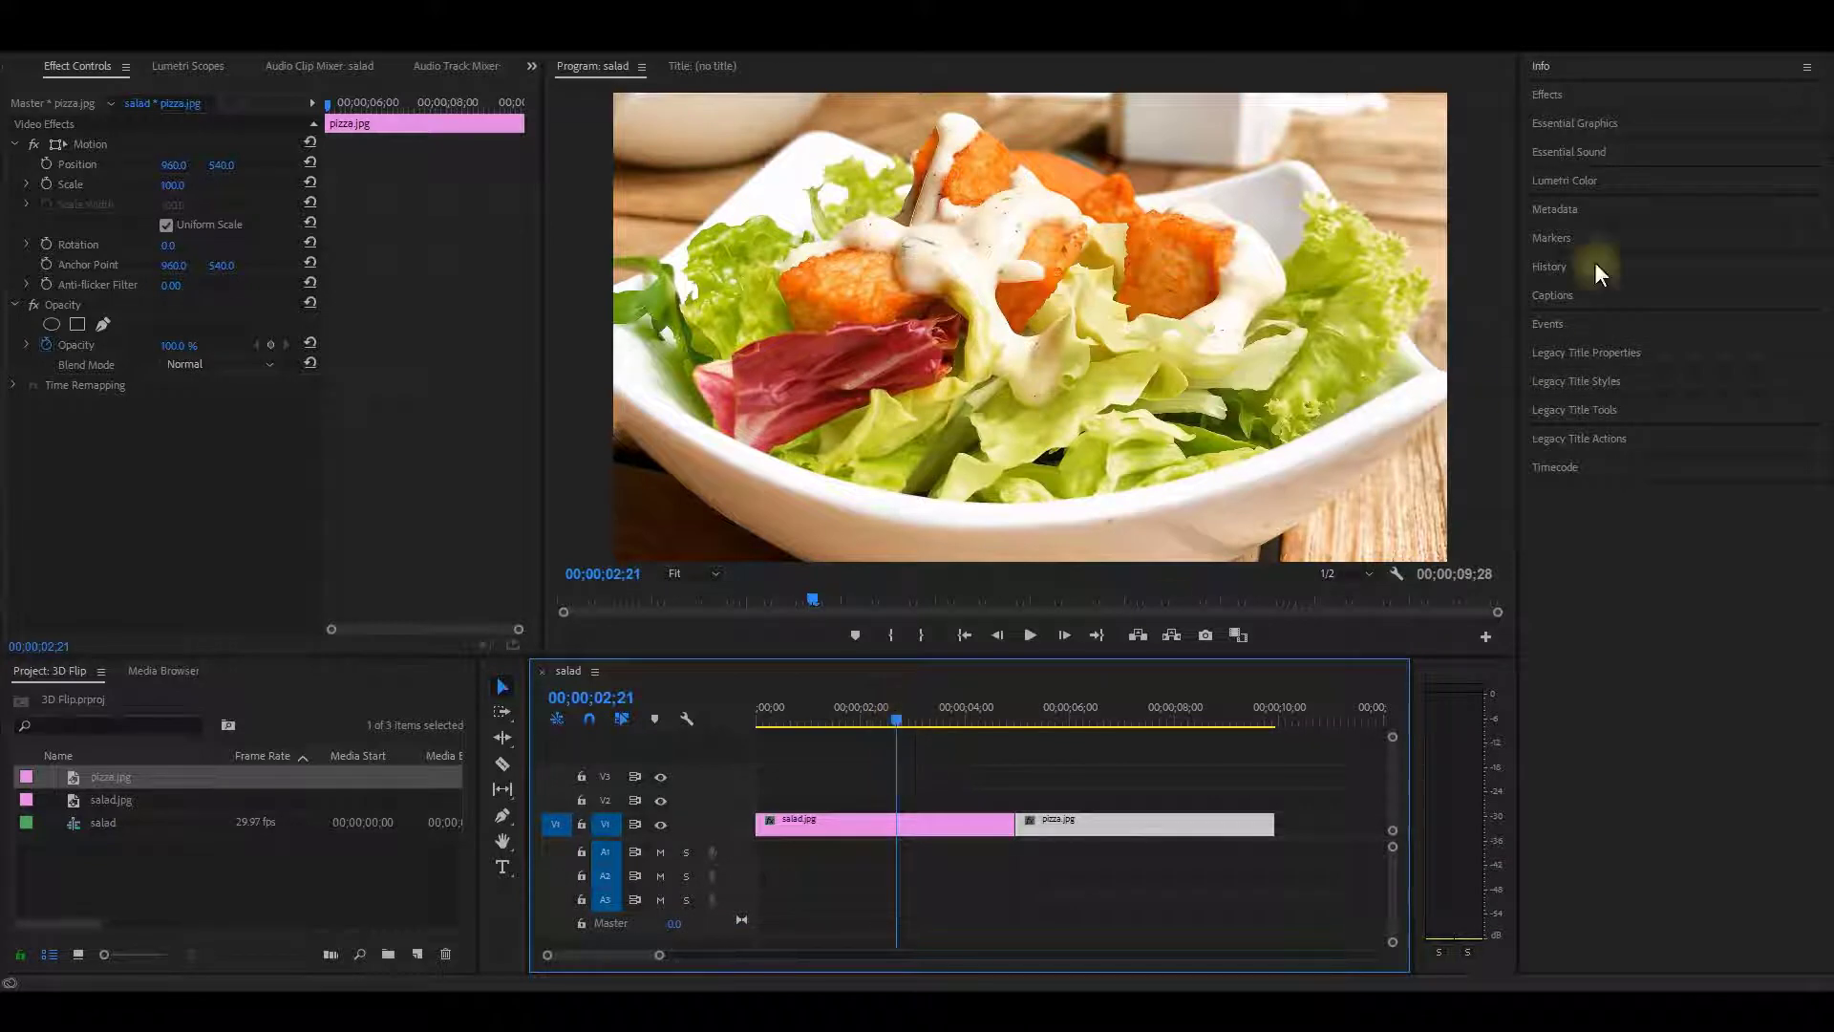
left_click(1588, 96)
left_click(1590, 121)
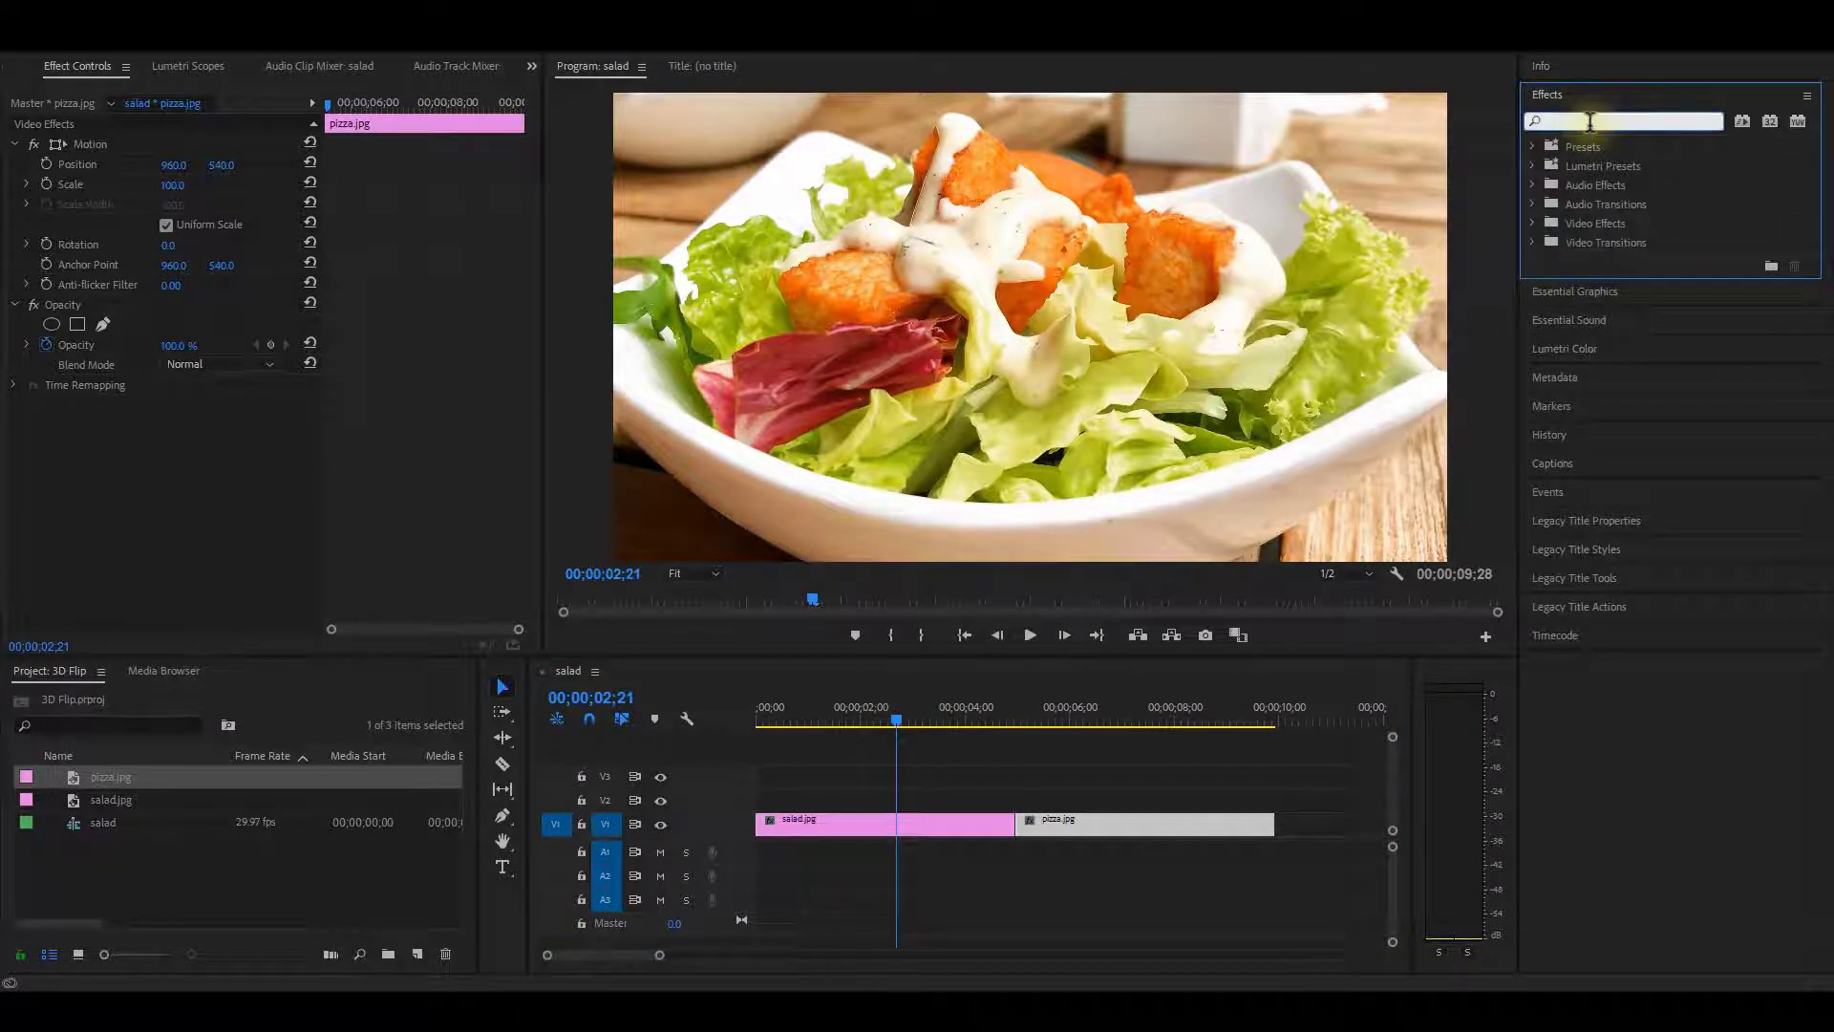
type("basi")
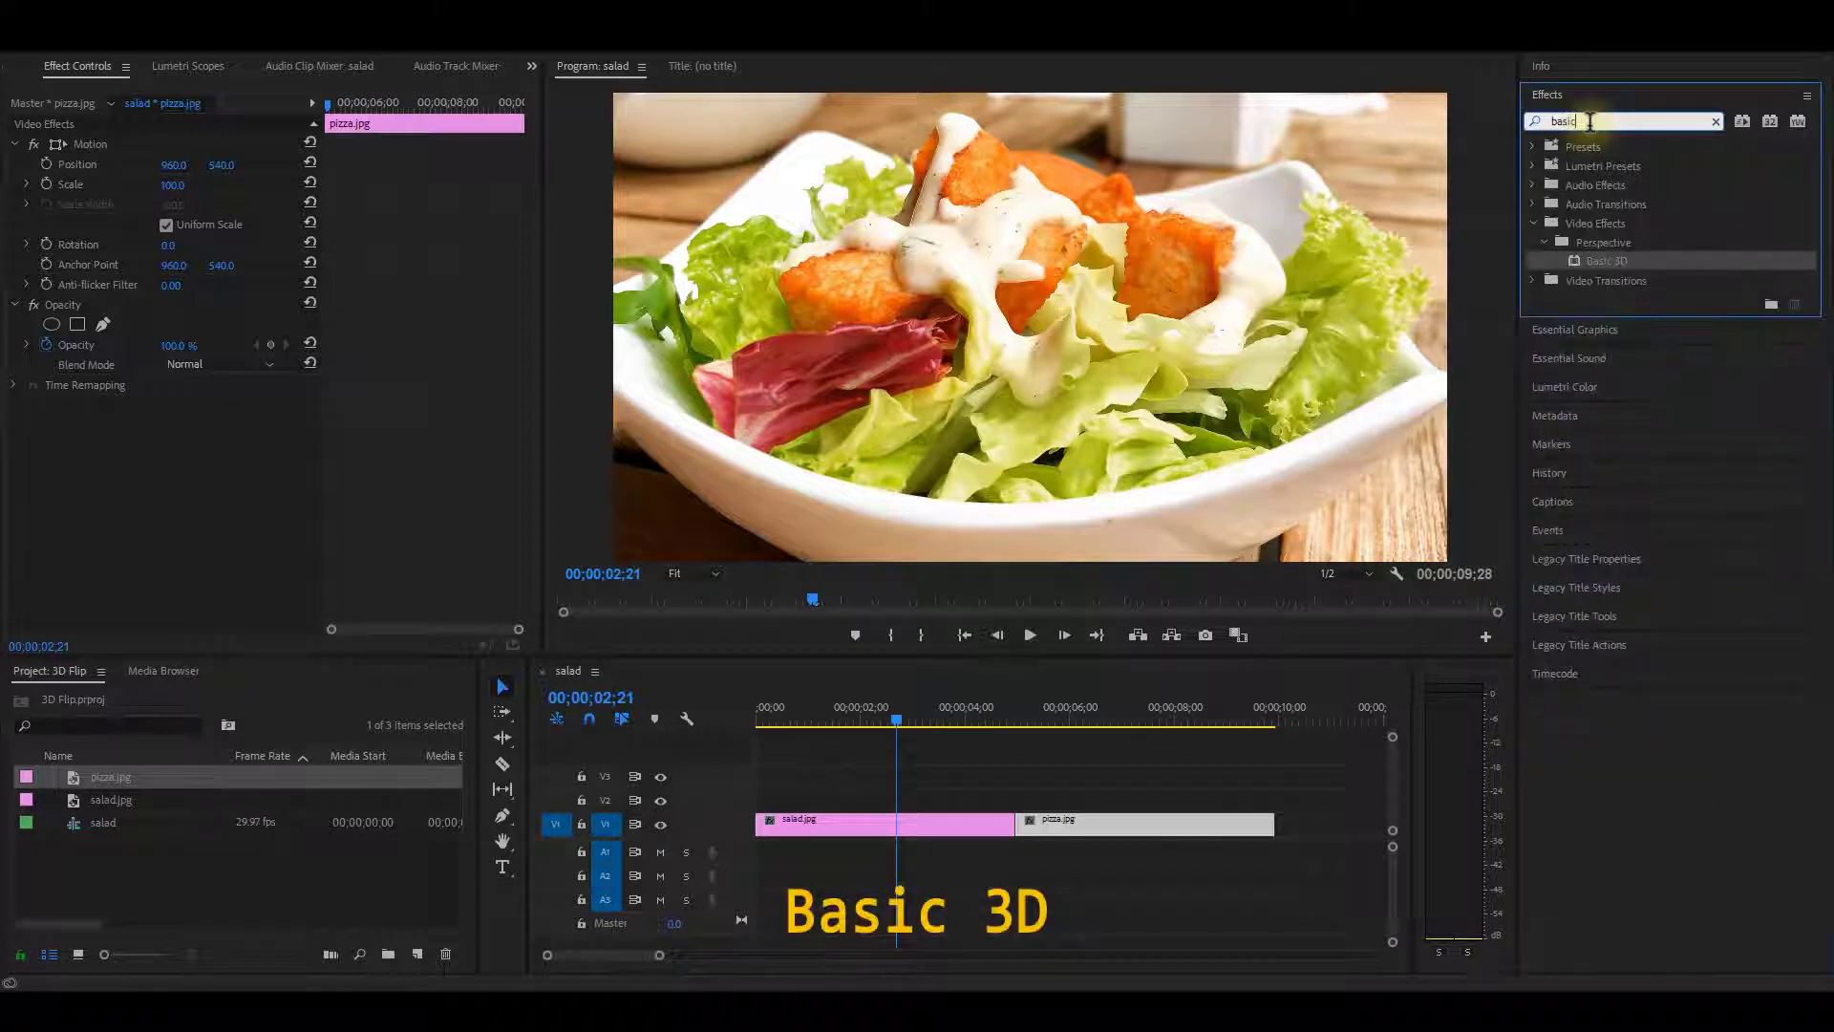
type("c")
Apply Basic 3D to the salad and pizza clips and trial a 48° swivel on salad
left_click_drag(1607, 260, 983, 824)
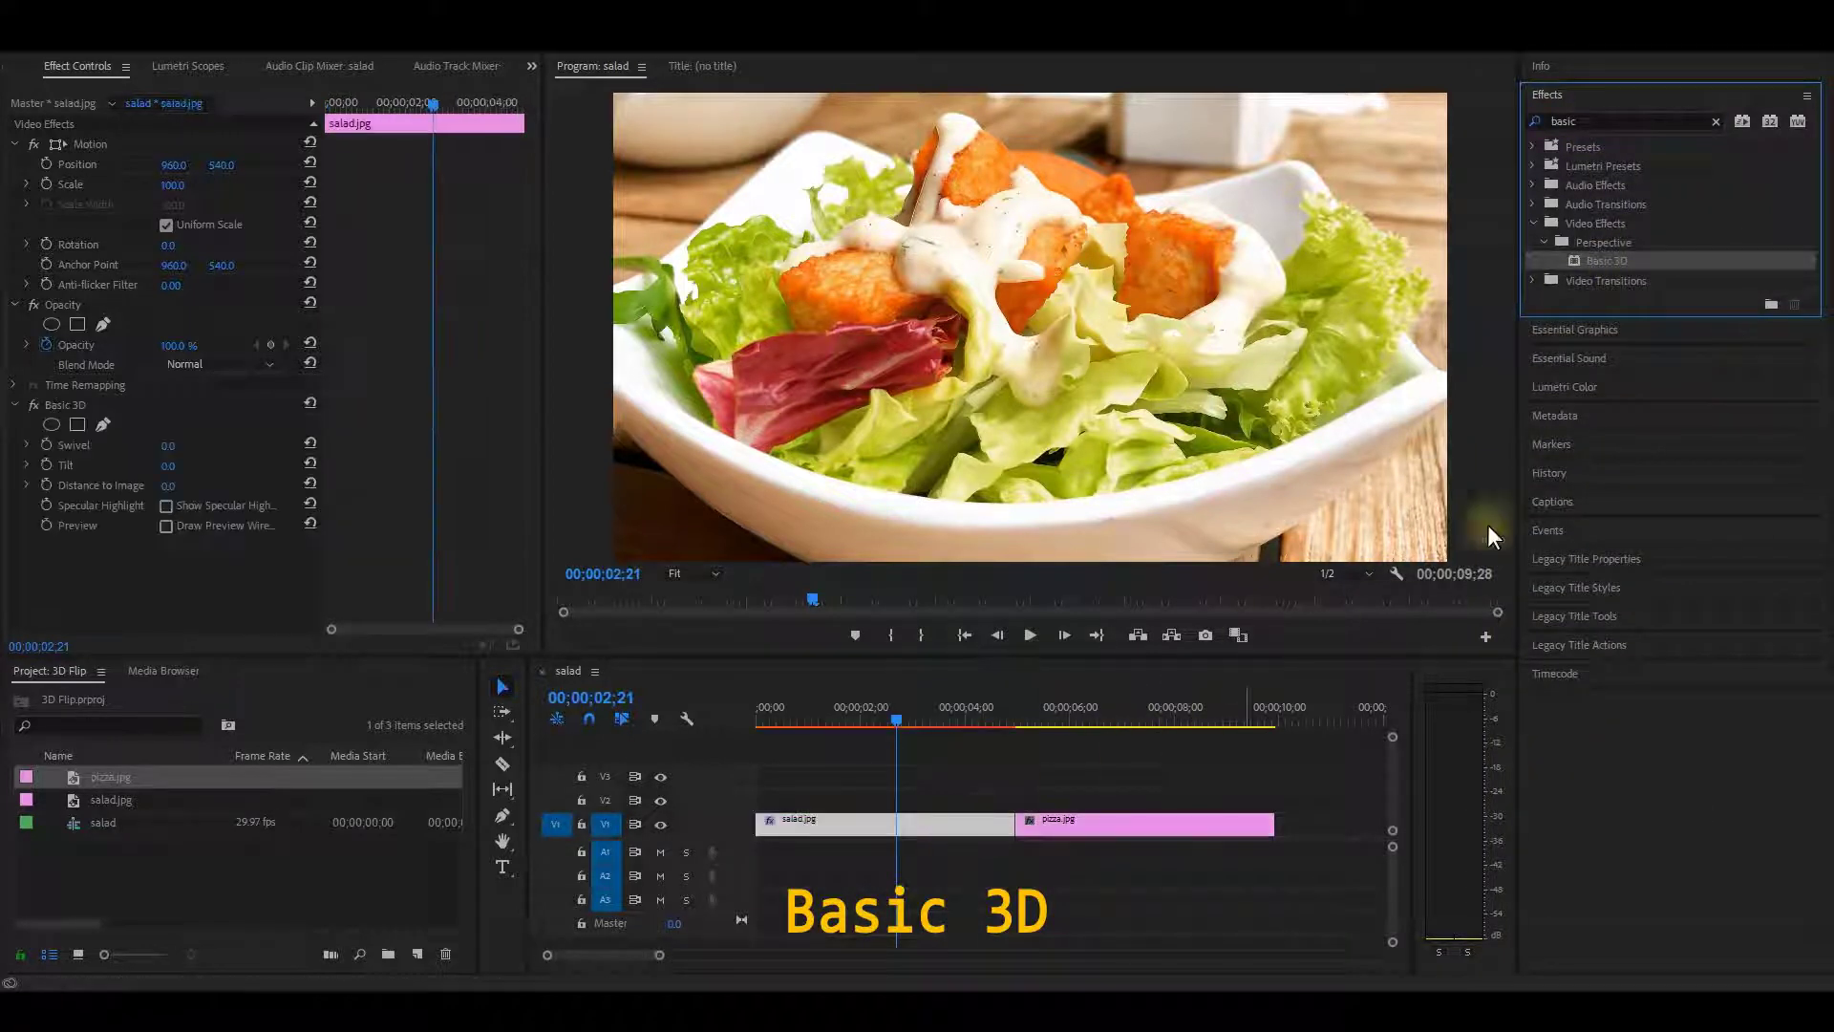
left_click_drag(1605, 256, 1103, 824)
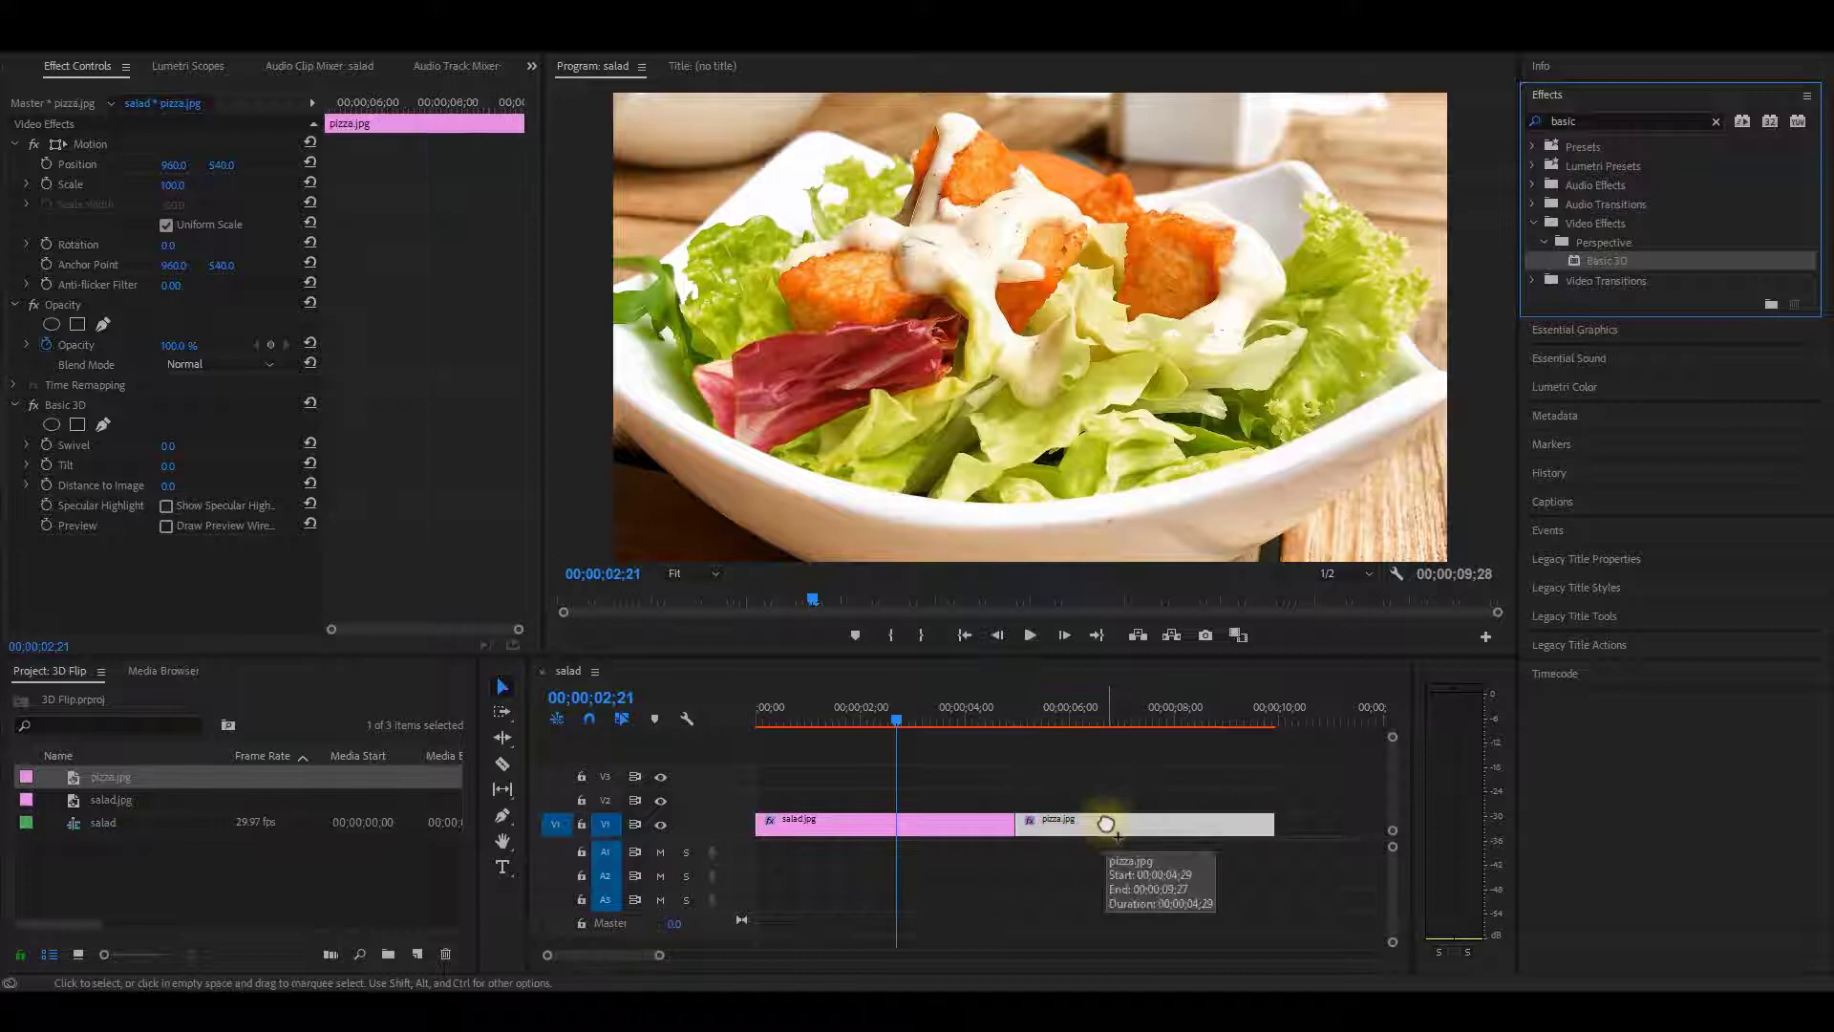
left_click(948, 823)
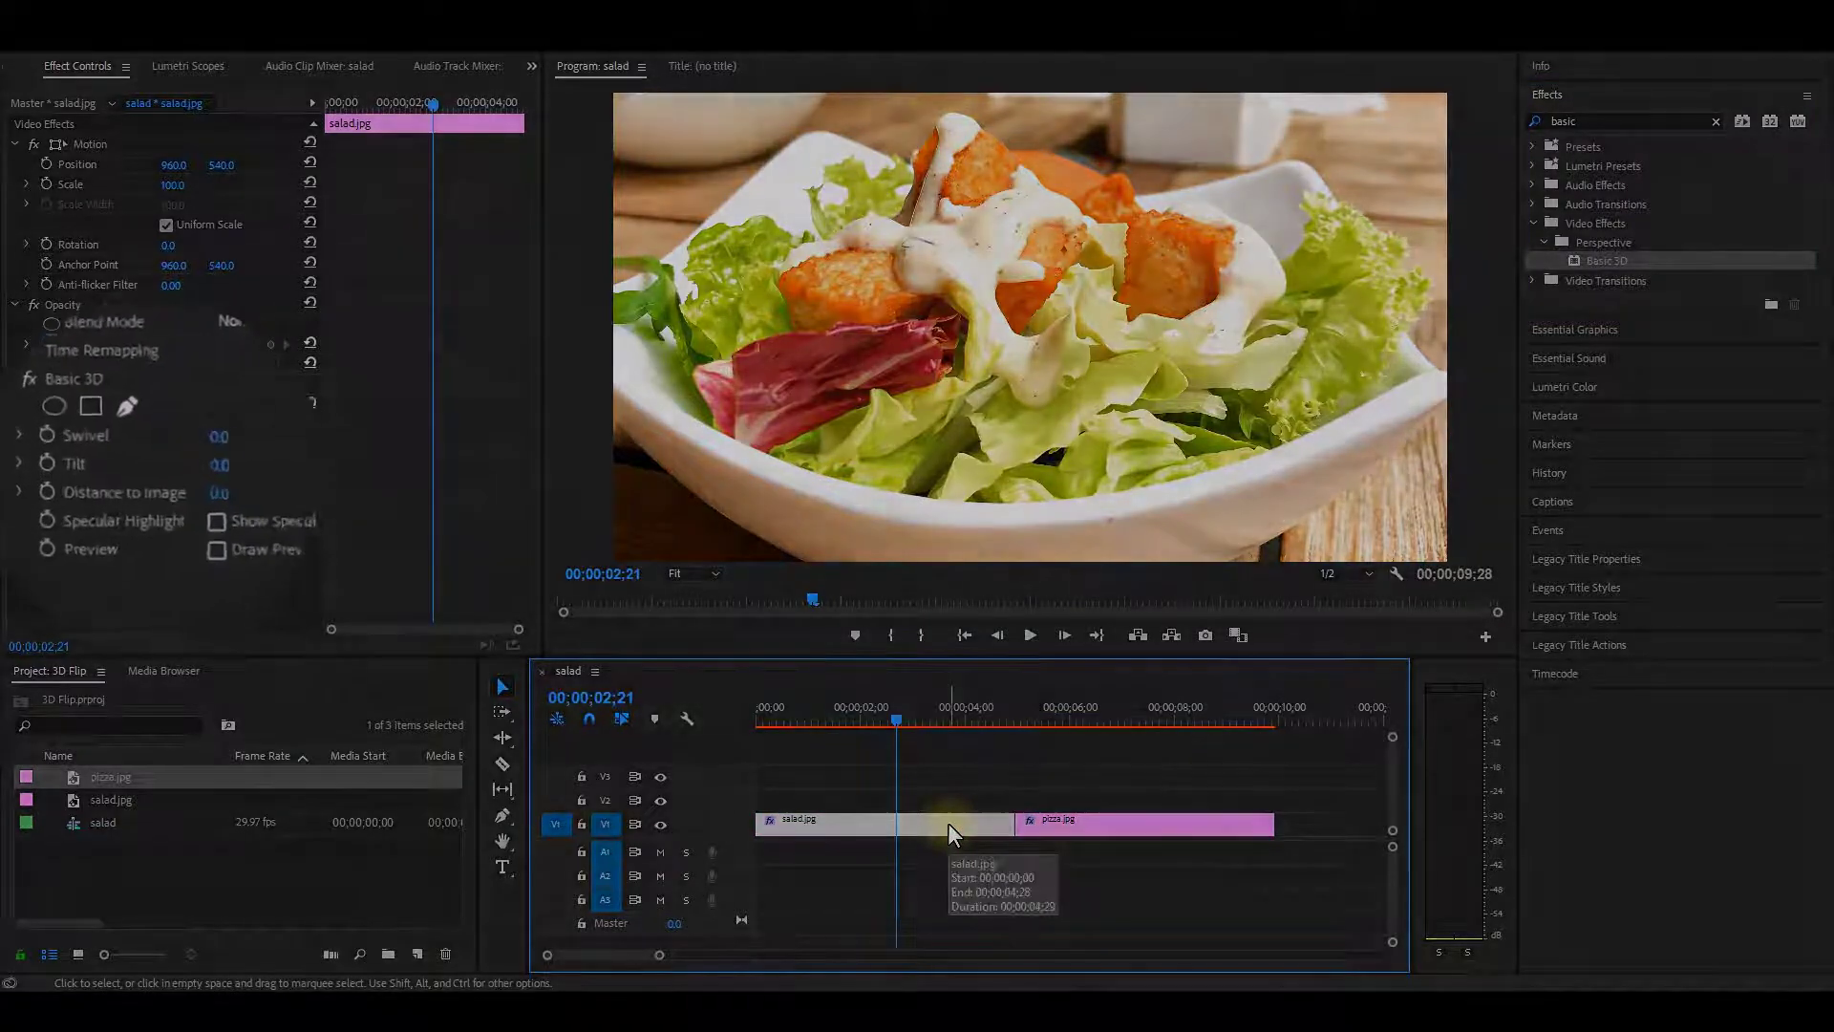
left_click_drag(254, 436, 302, 458)
Keyframe the salad's Swivel from 0° at 02;21 to 90° at 04;01
key("ctrl+z")
key("ctrl+z")
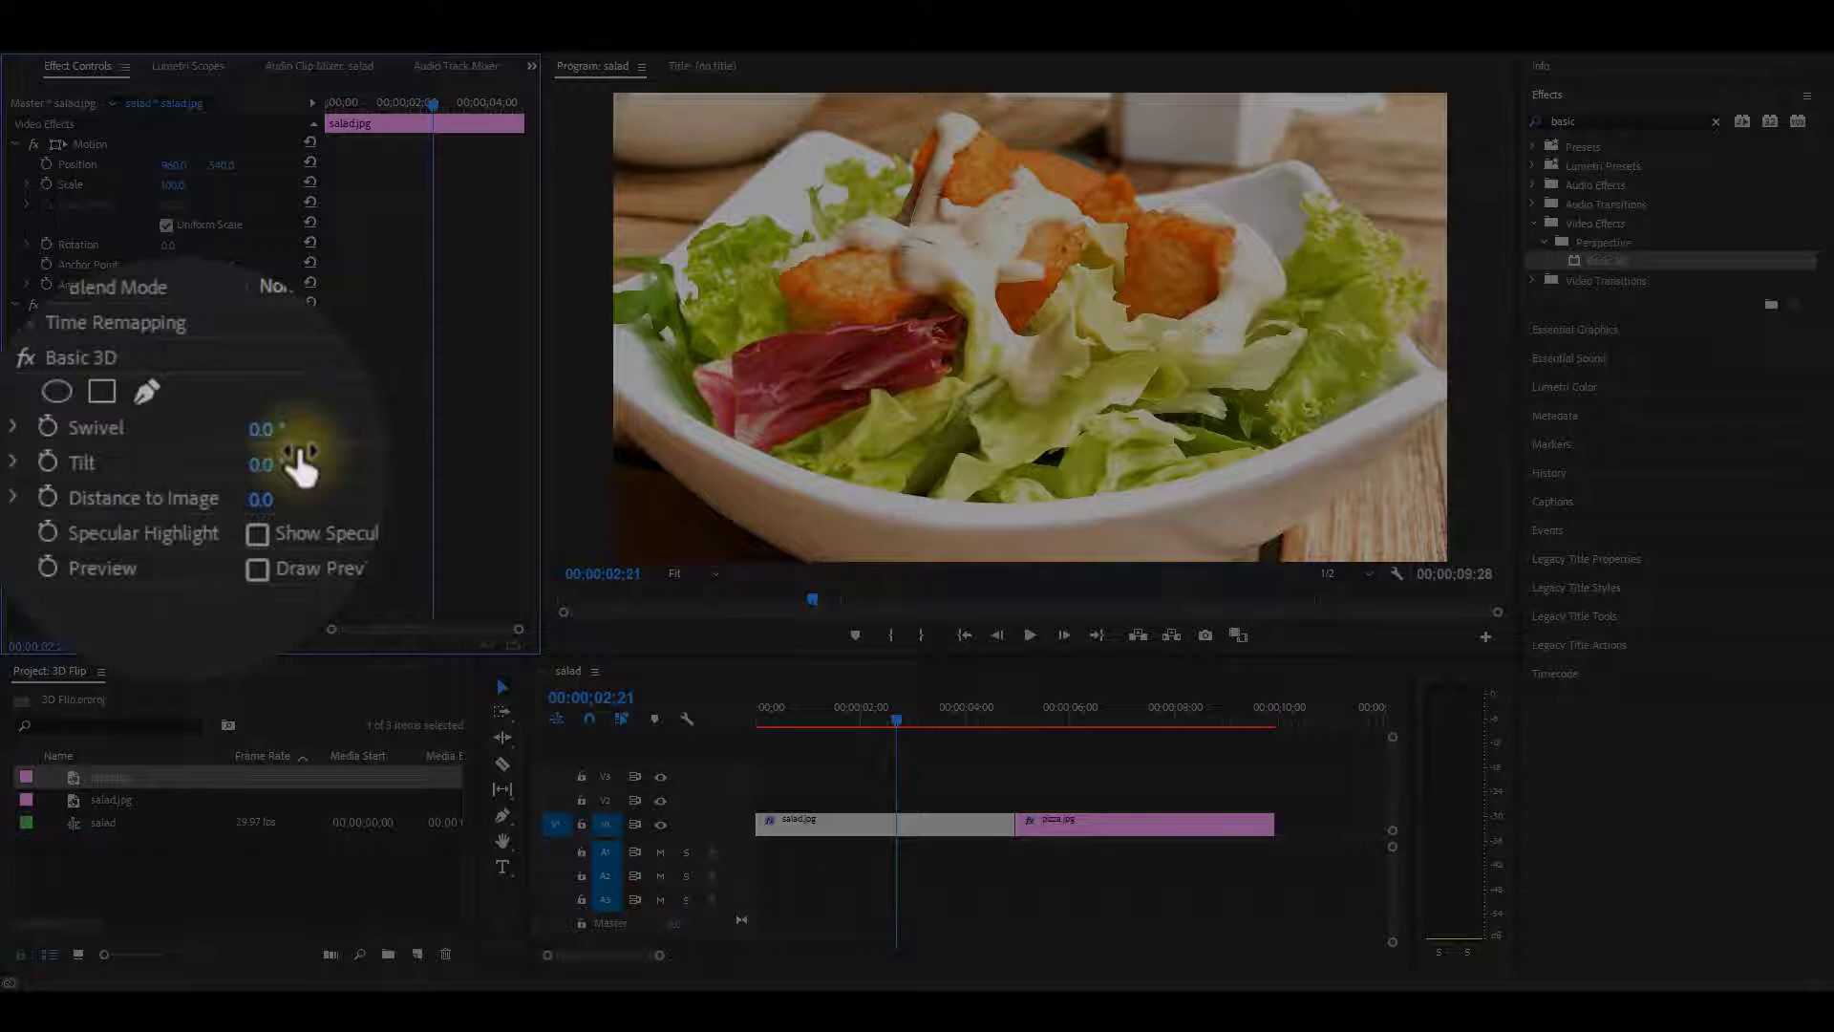
left_click(45, 426)
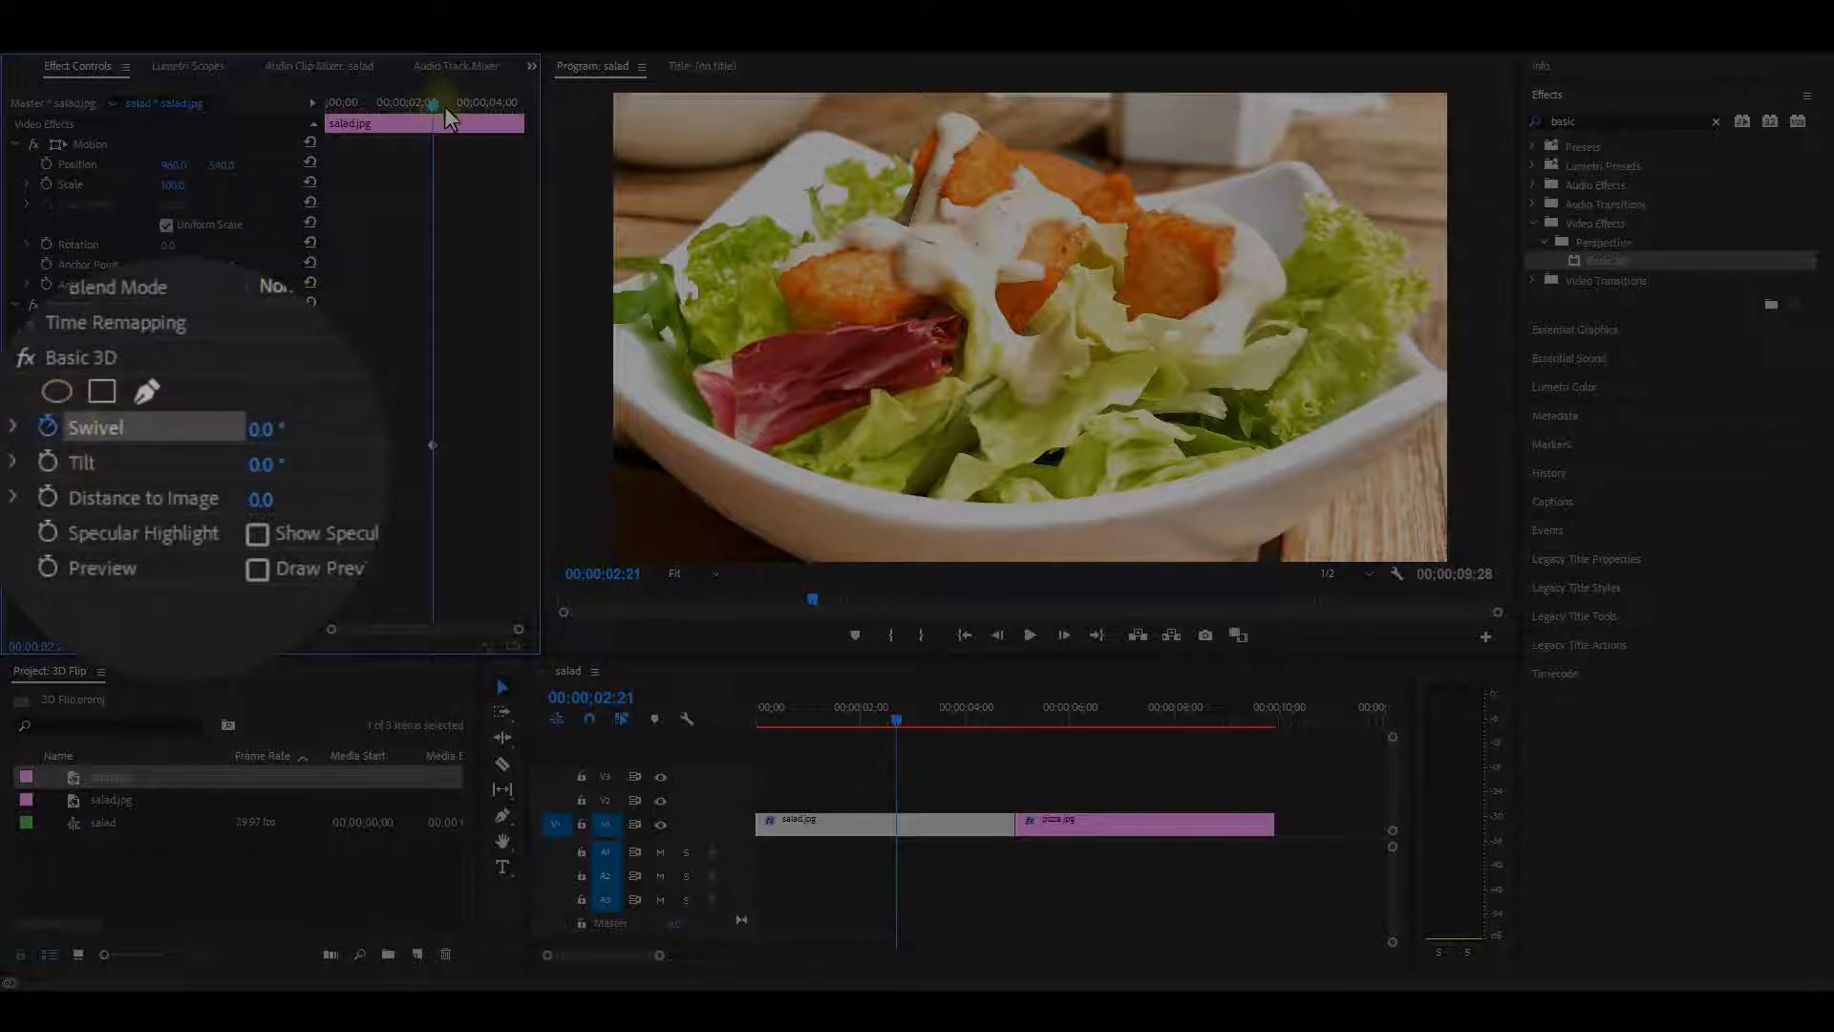
left_click_drag(445, 106, 490, 129)
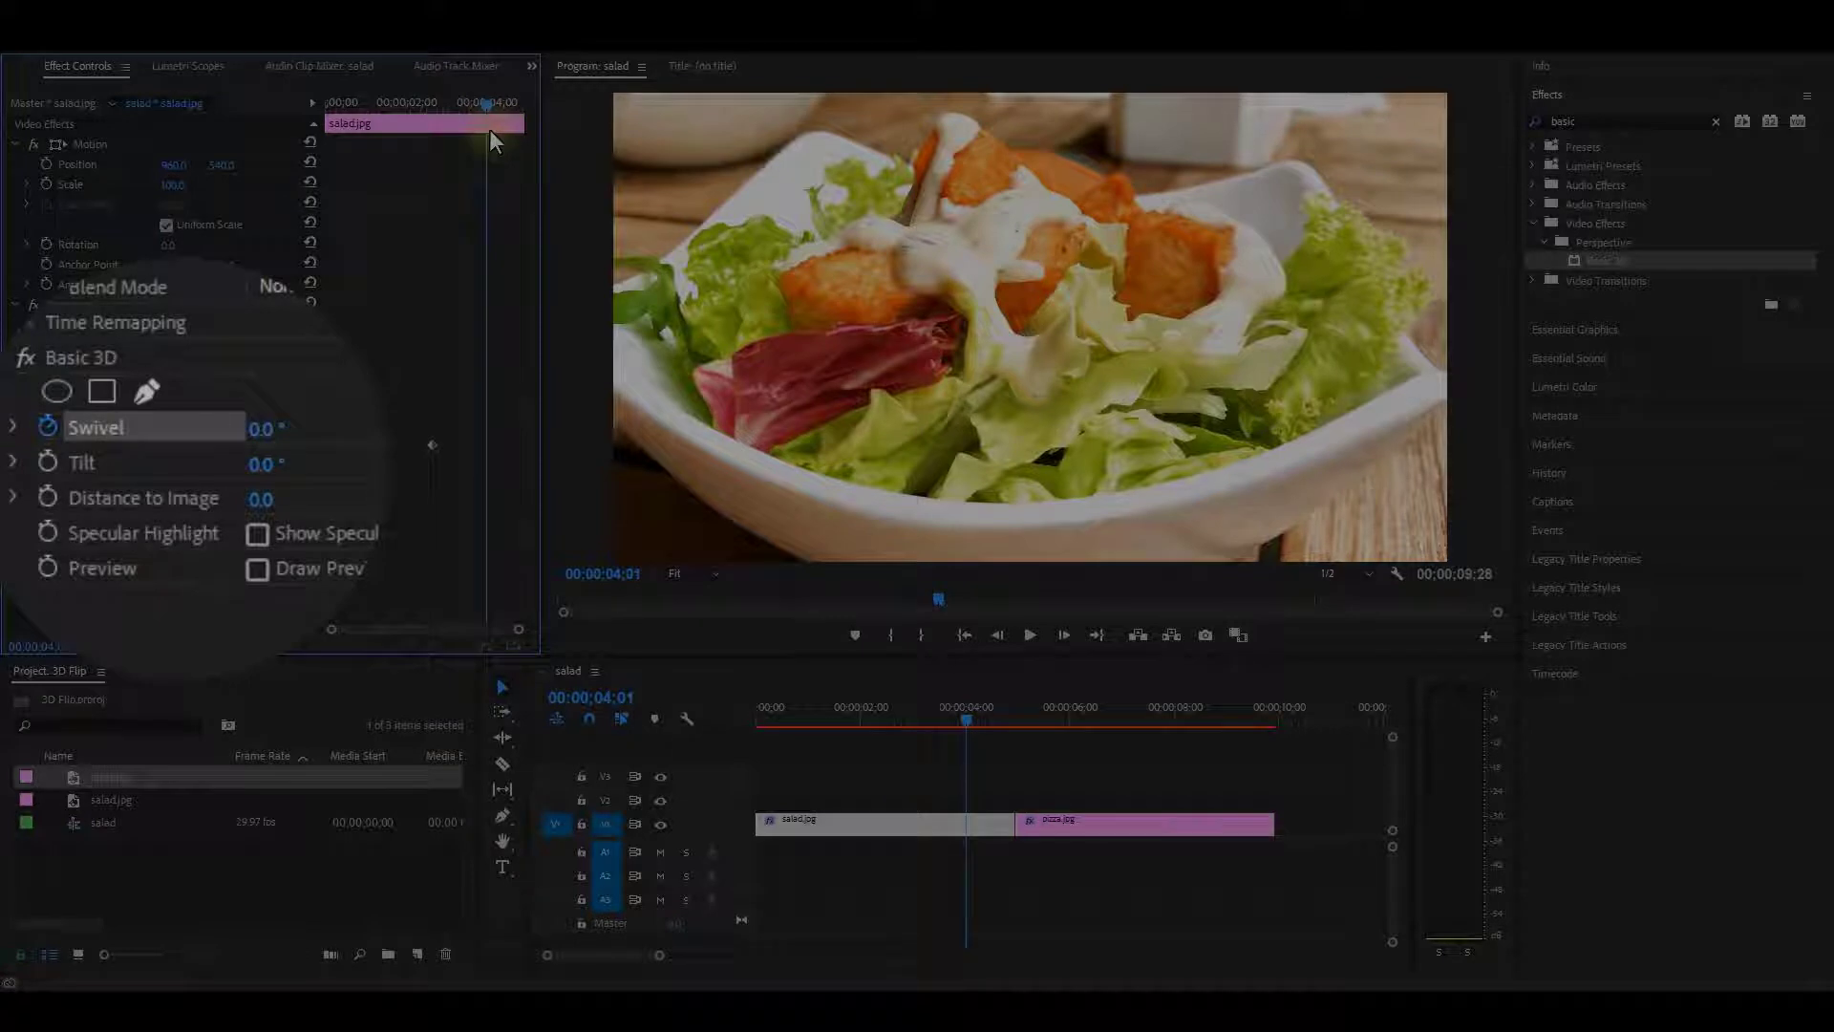
left_click(273, 426)
type("90")
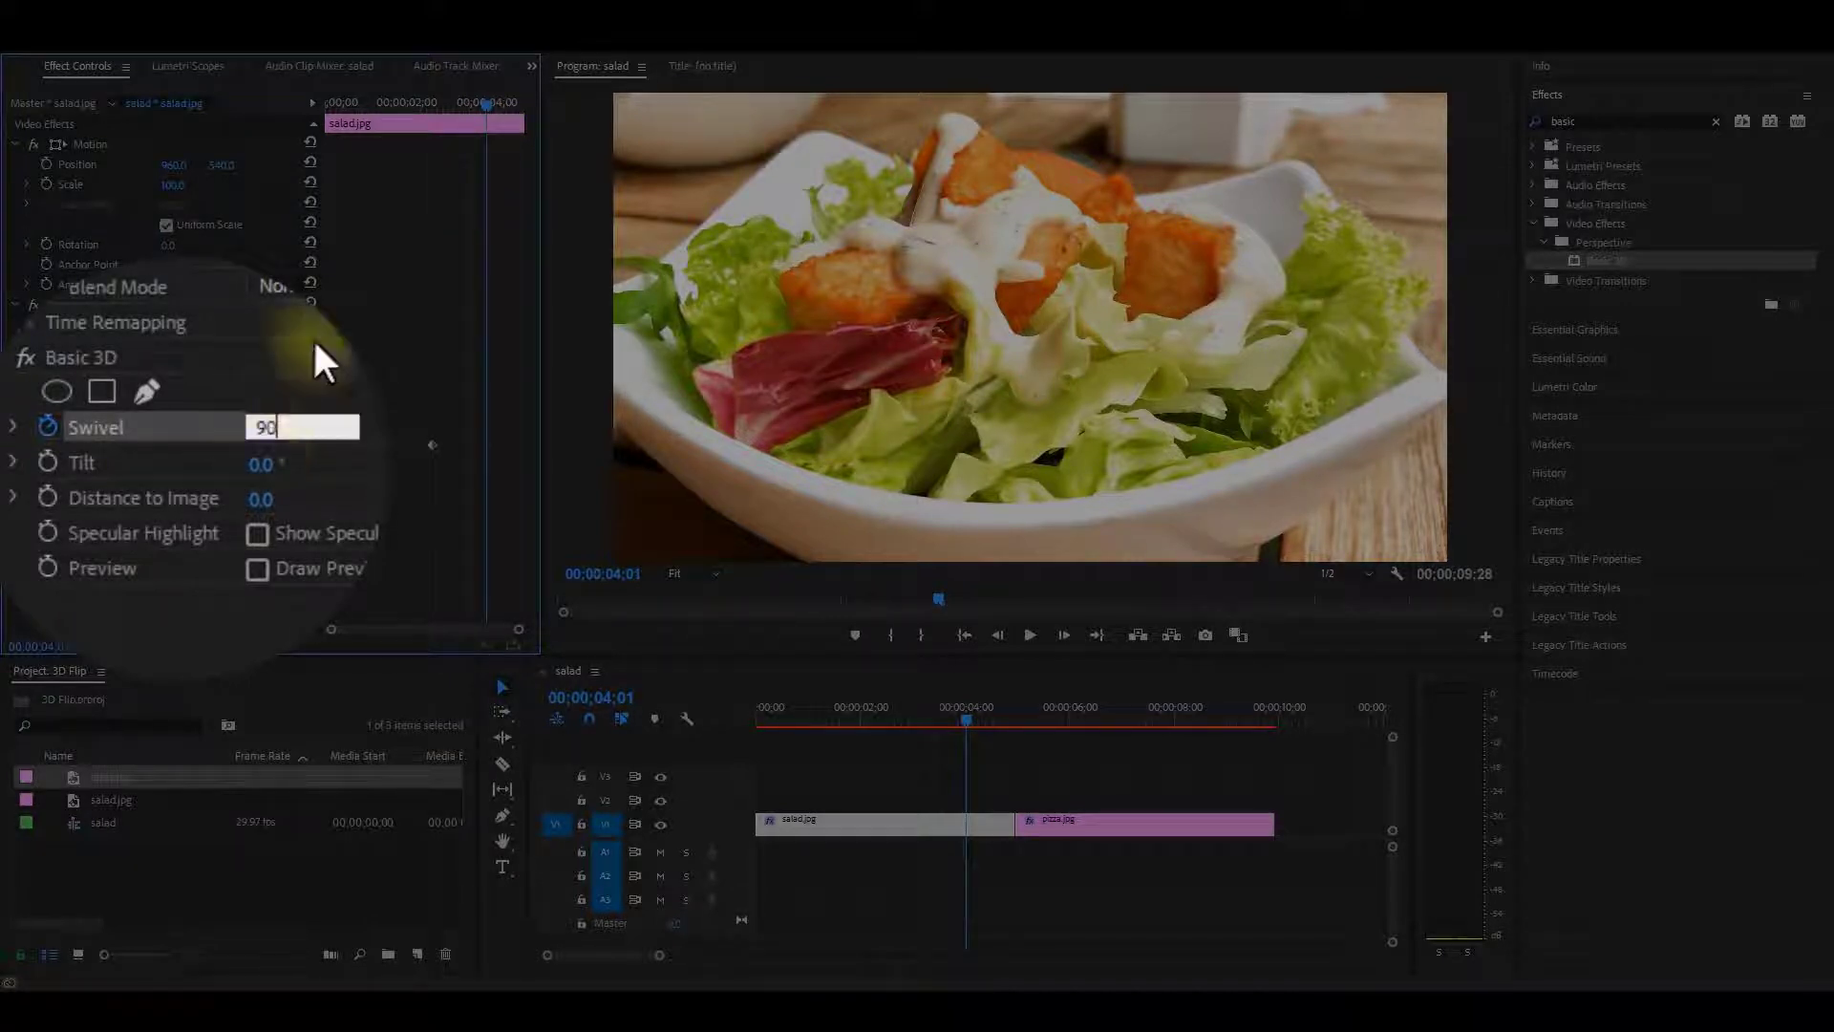
key("Return")
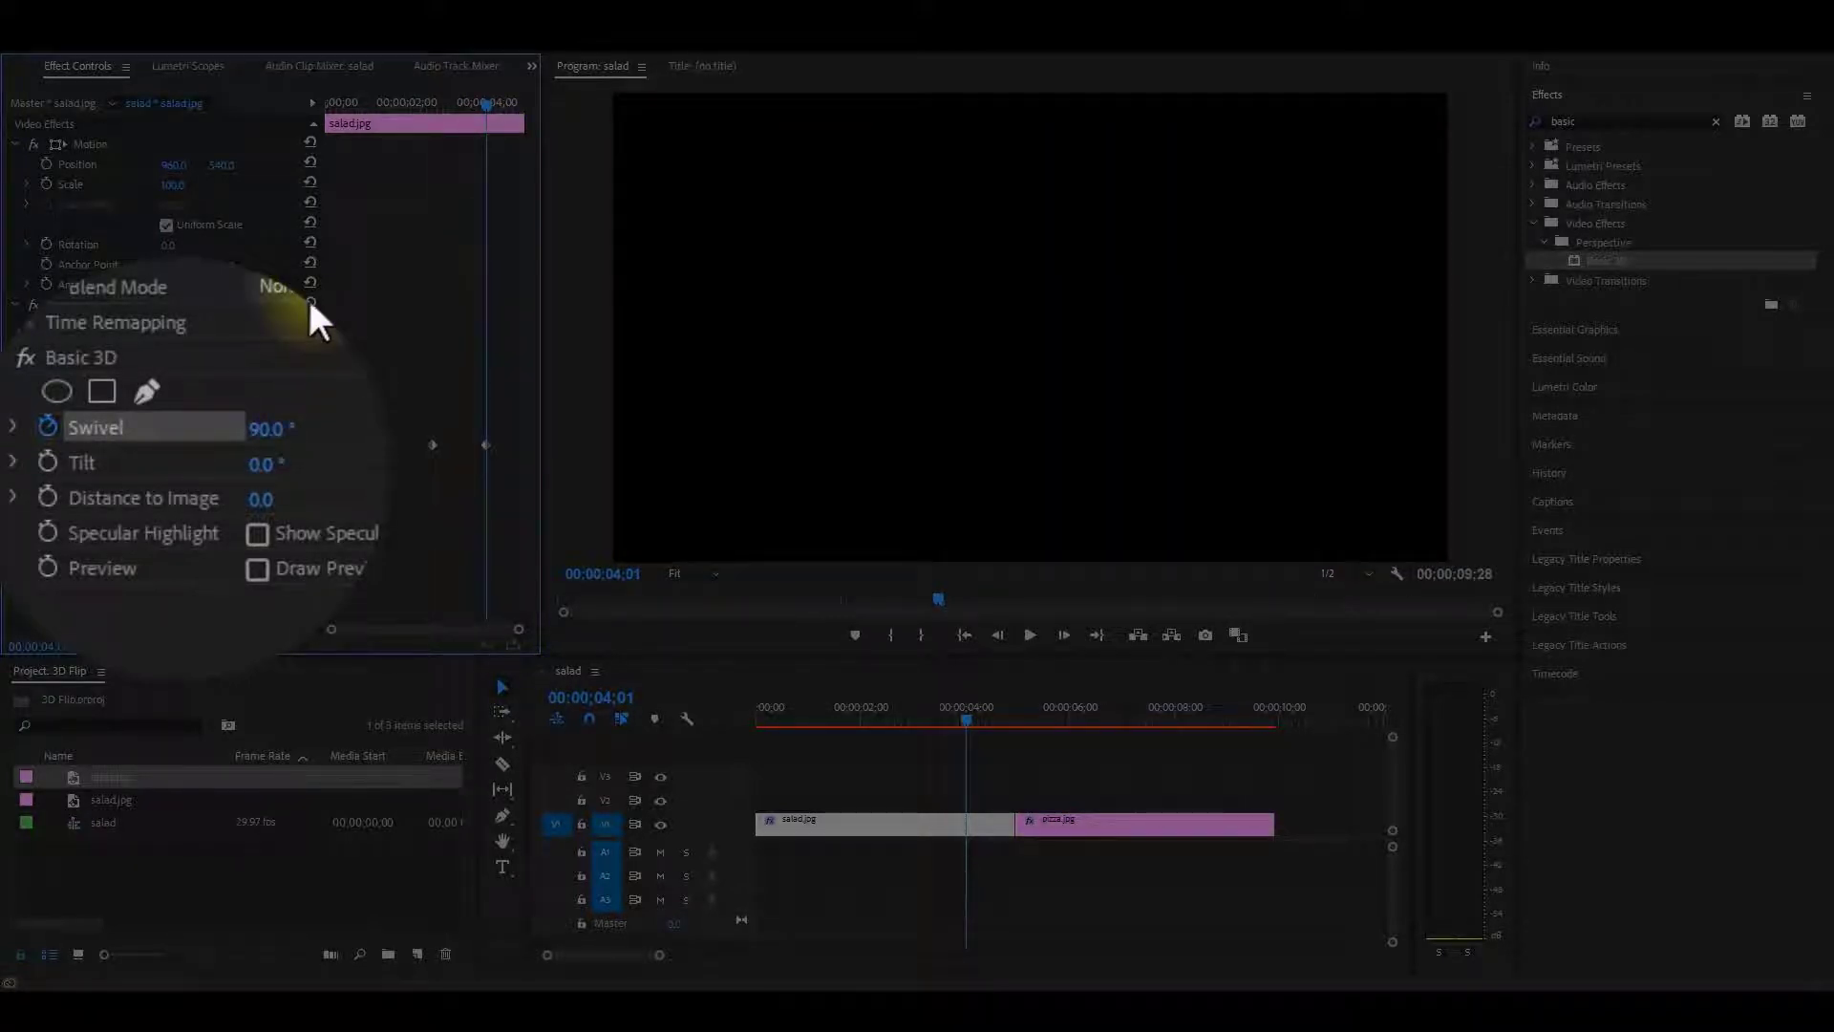
Slide the 90° Swivel keyframe later and scrub to preview the turn at 04;14
left_click_drag(486, 444, 536, 445)
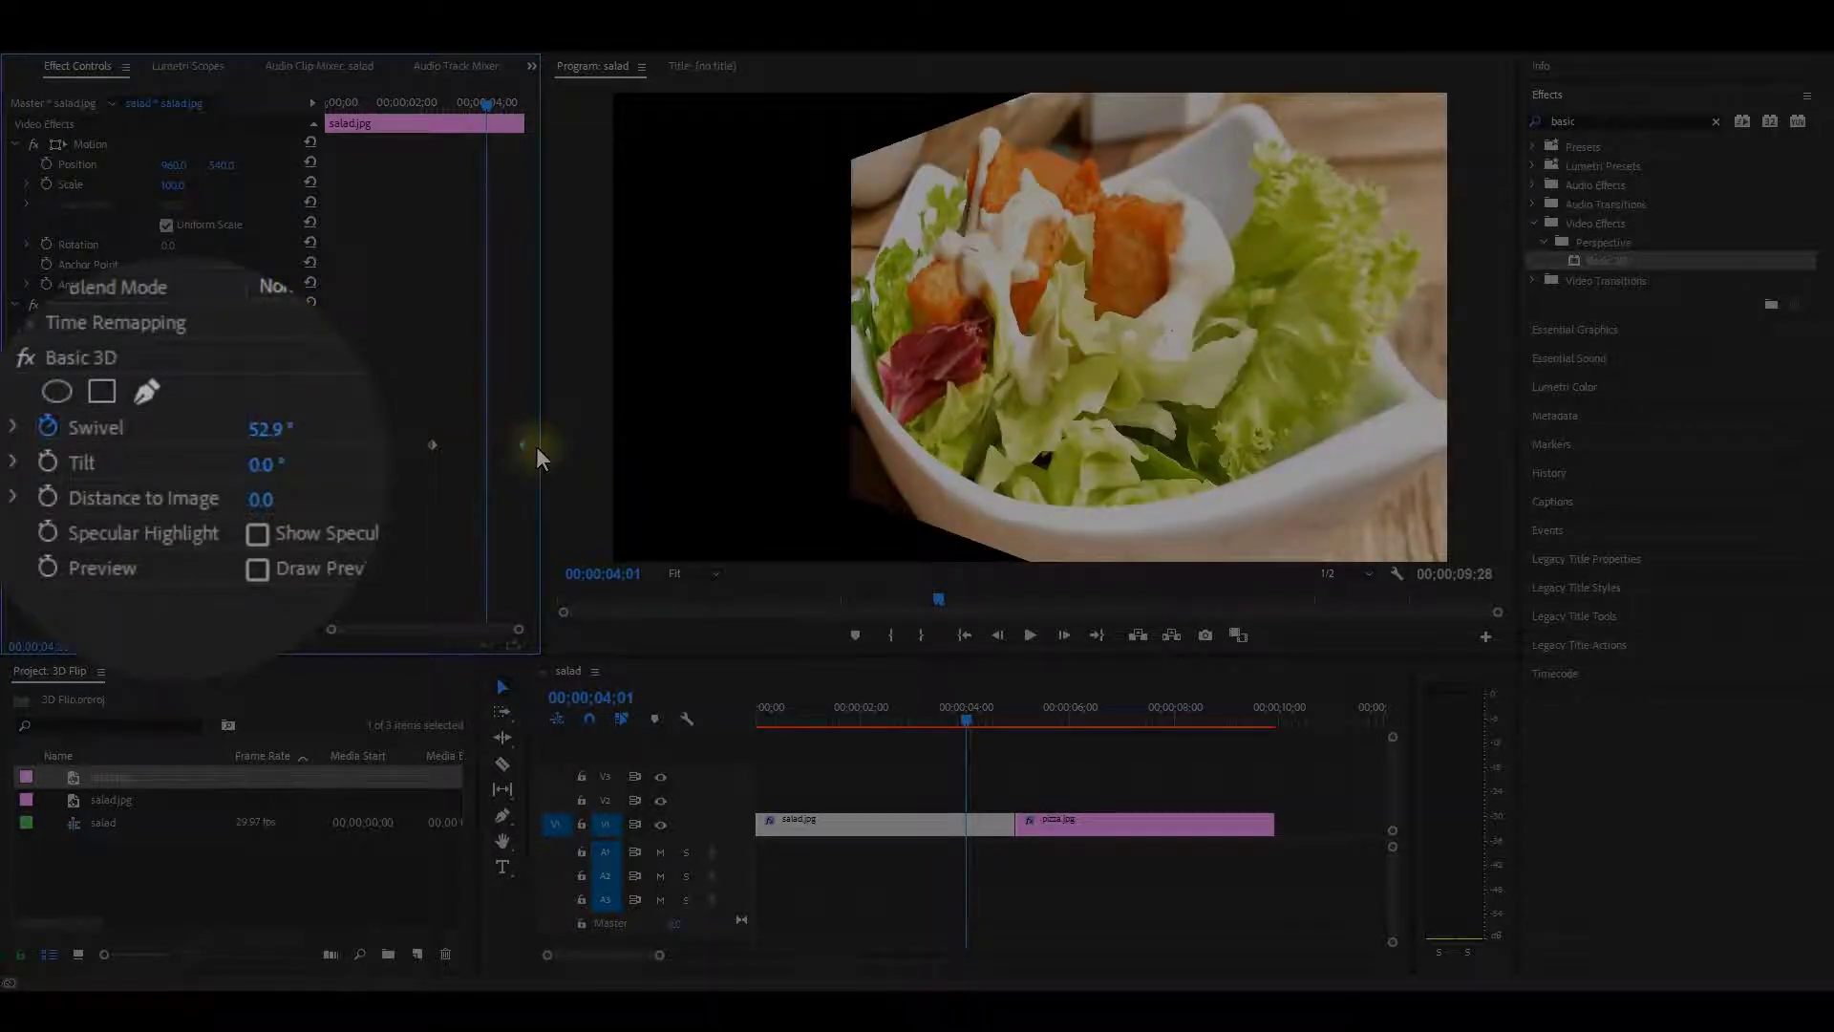
left_click_drag(432, 445, 461, 459)
left_click(463, 102)
left_click_drag(462, 131, 509, 187)
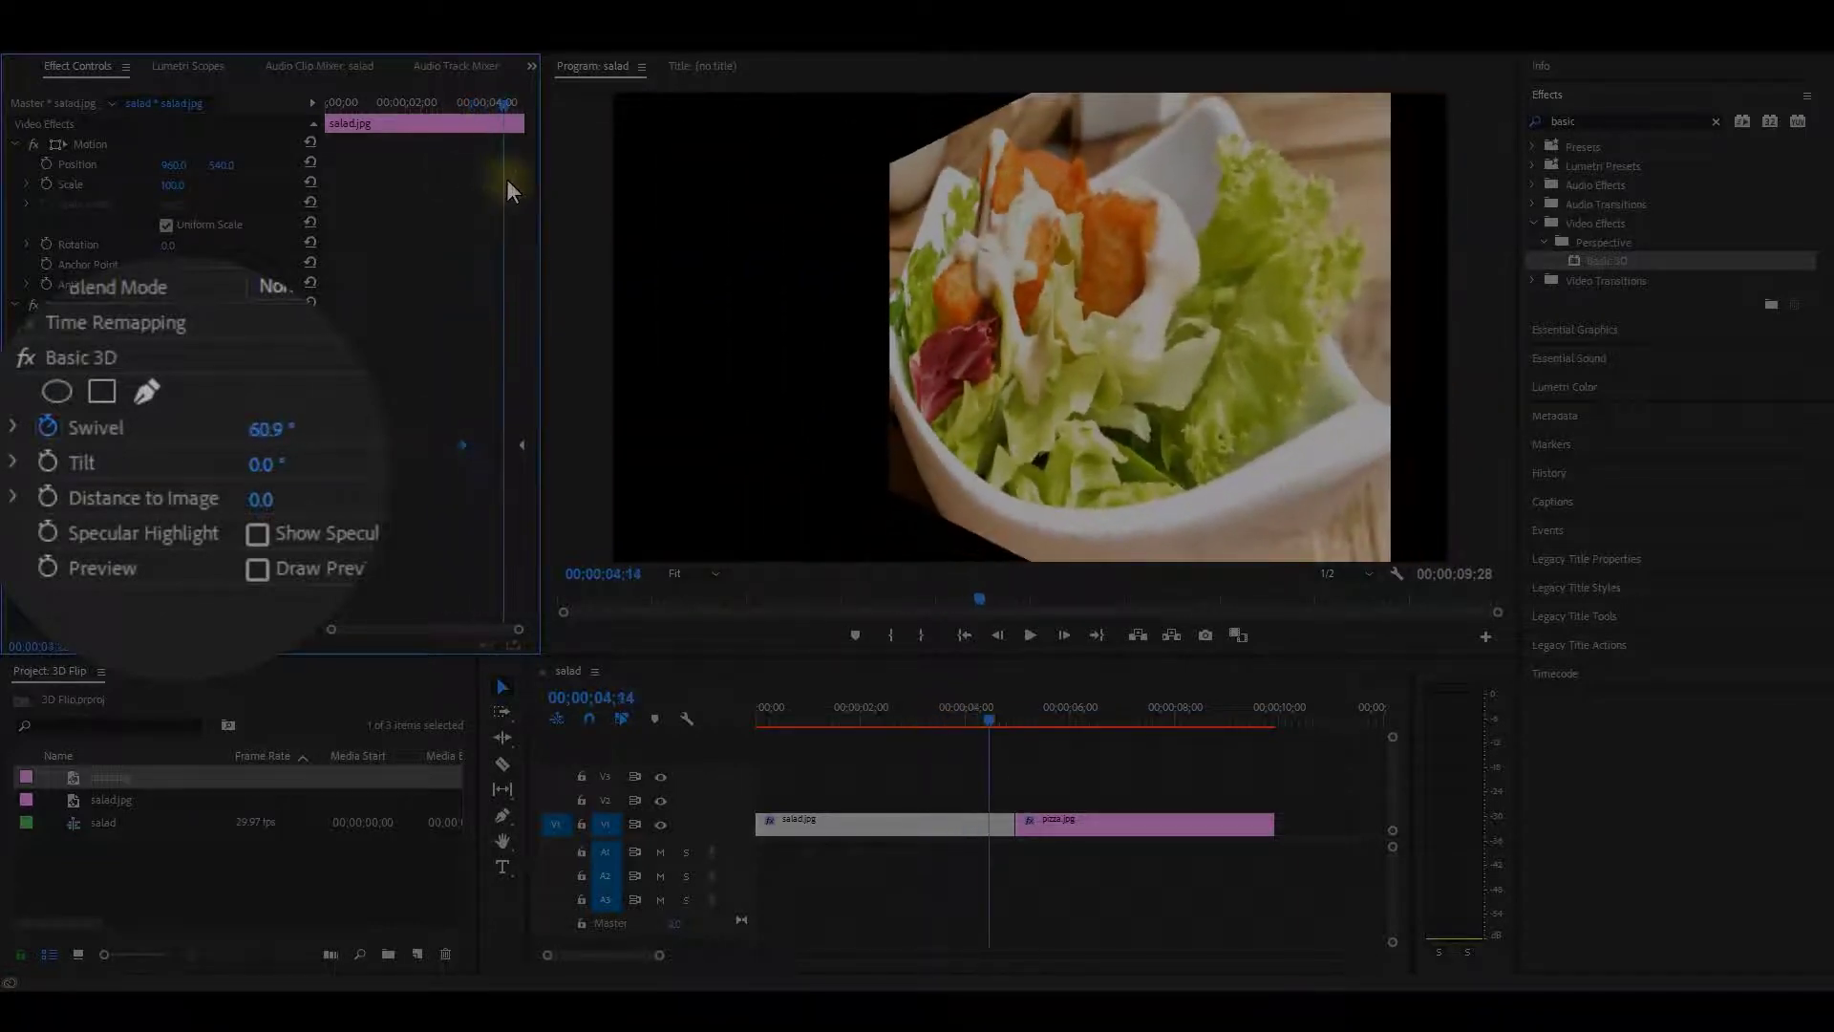
Set a -89° Swivel keyframe at the pizza clip's first frame
left_click(1091, 821)
left_click_drag(351, 105, 310, 120)
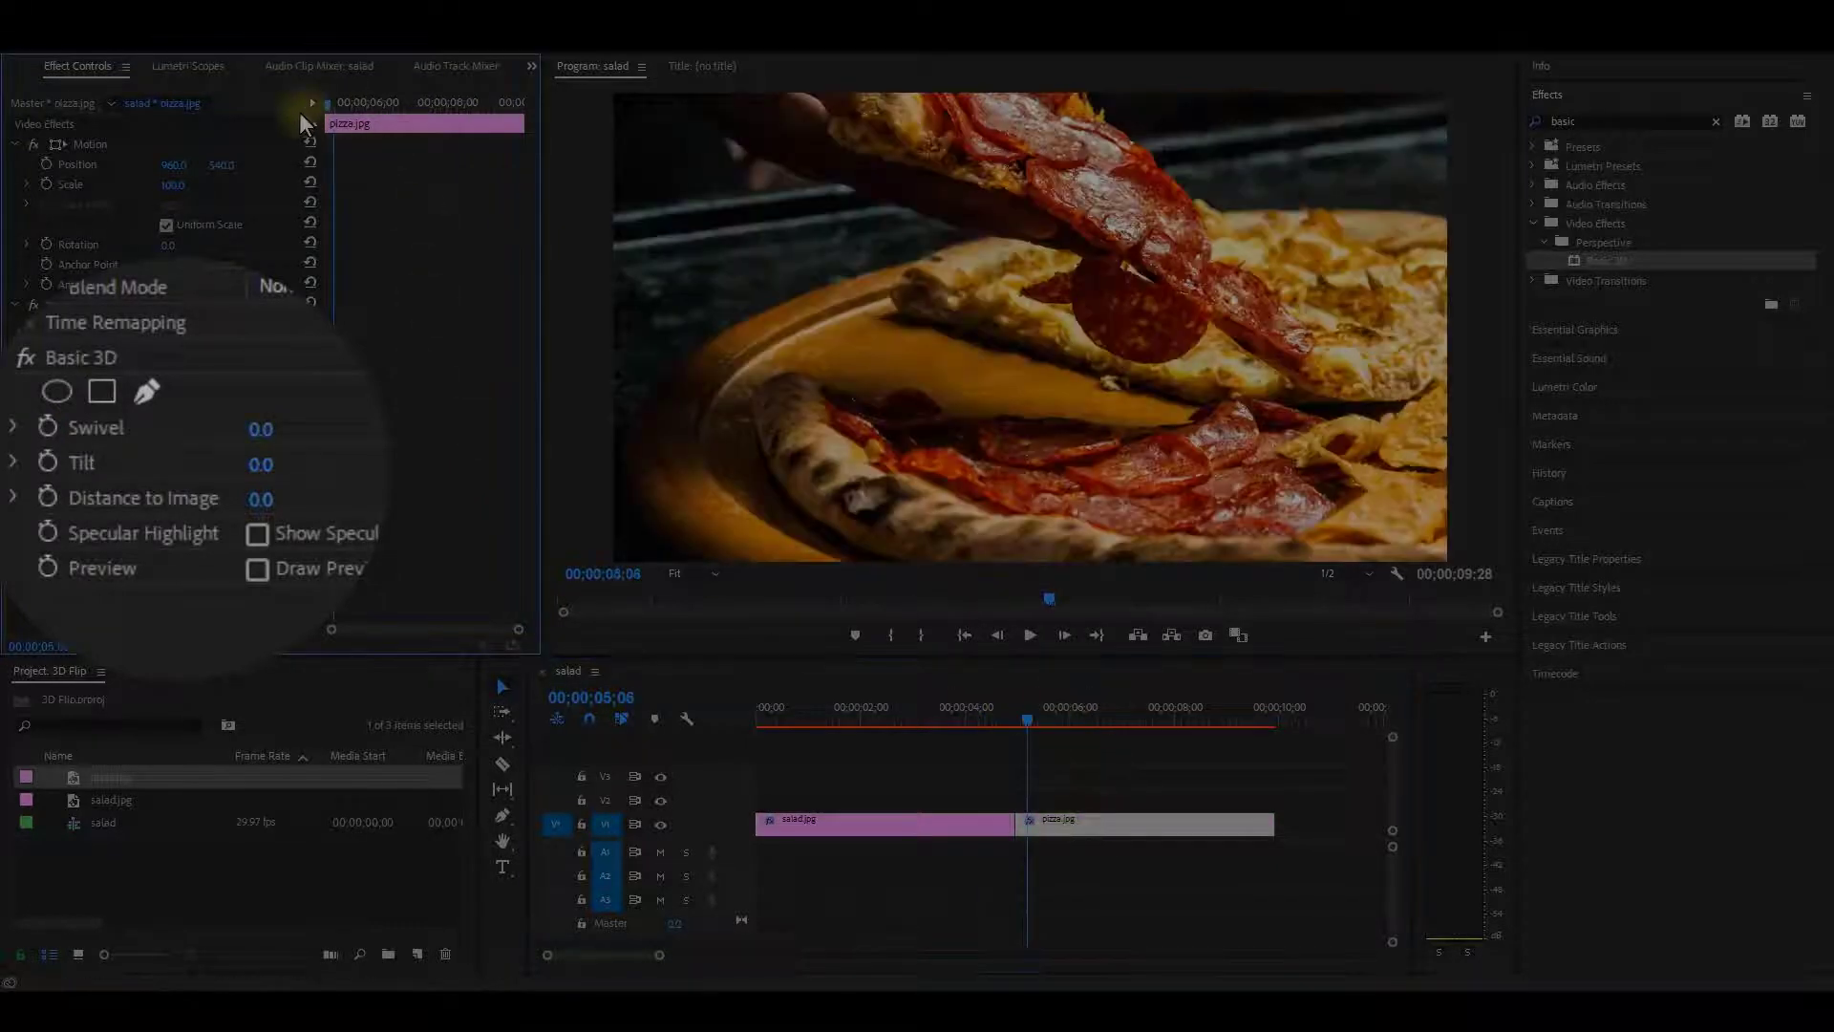
left_click(43, 420)
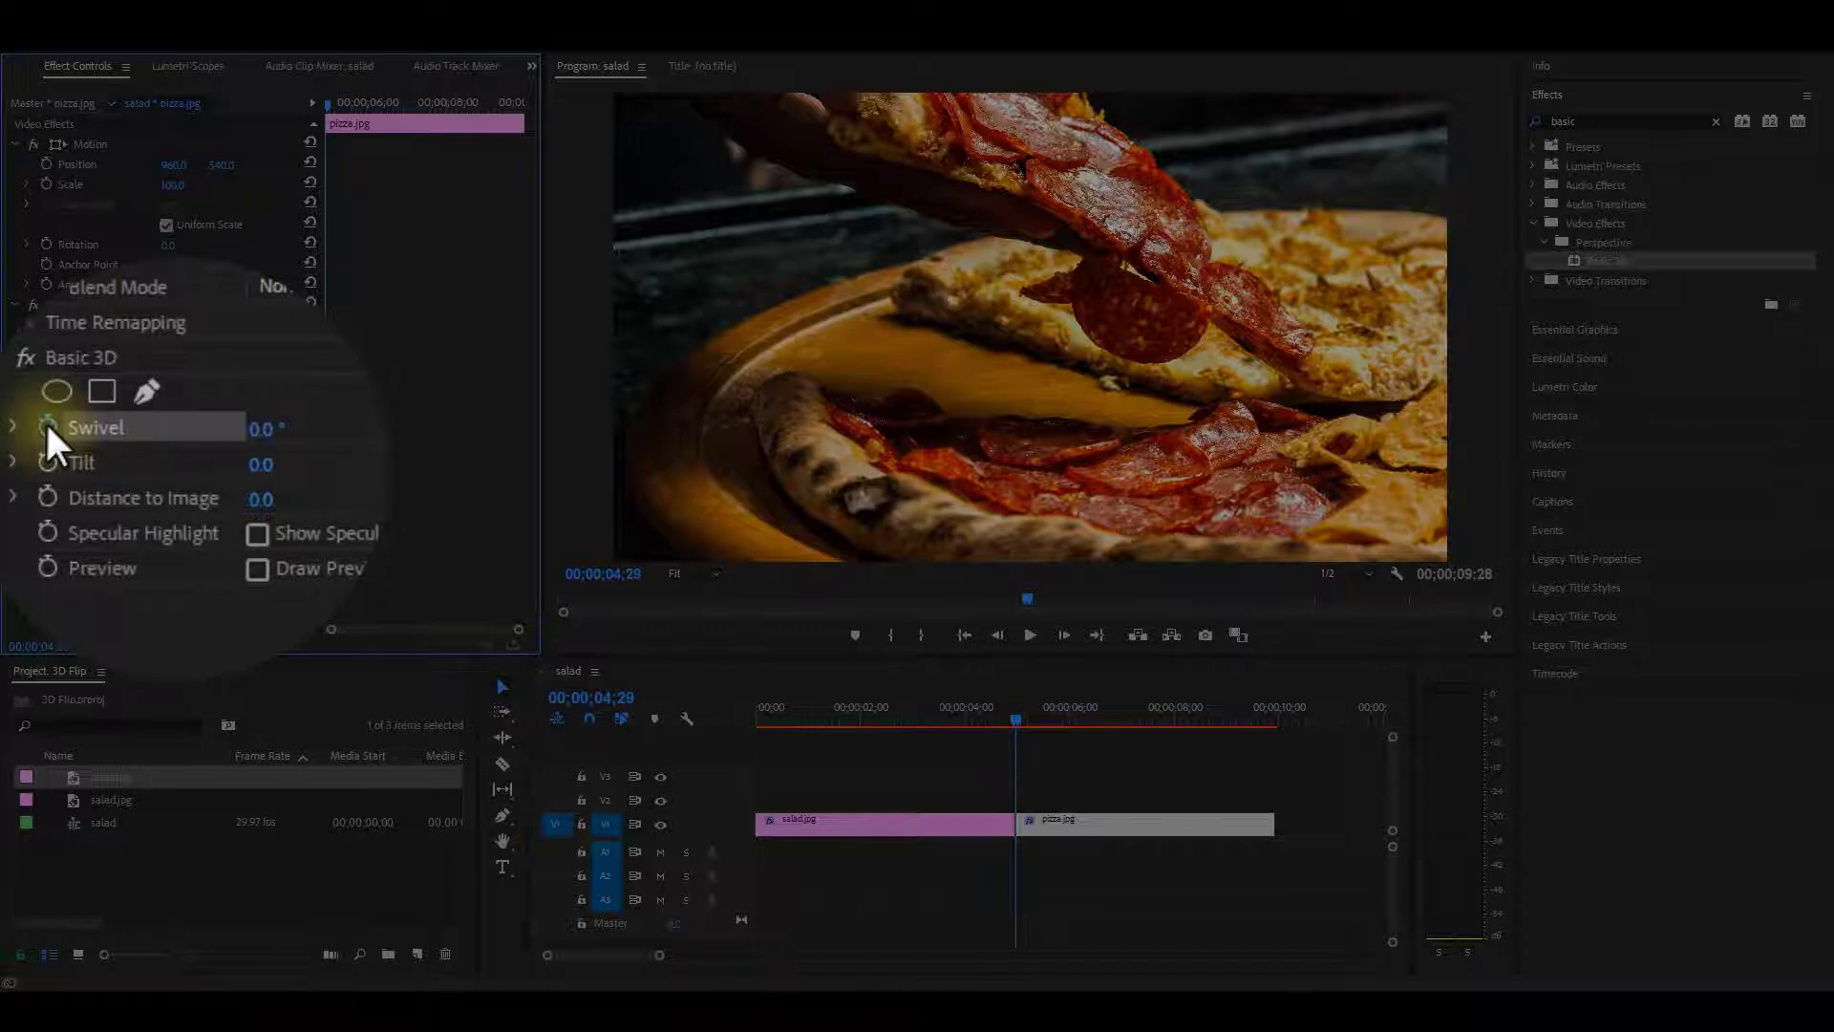
left_click(261, 431)
type("-89")
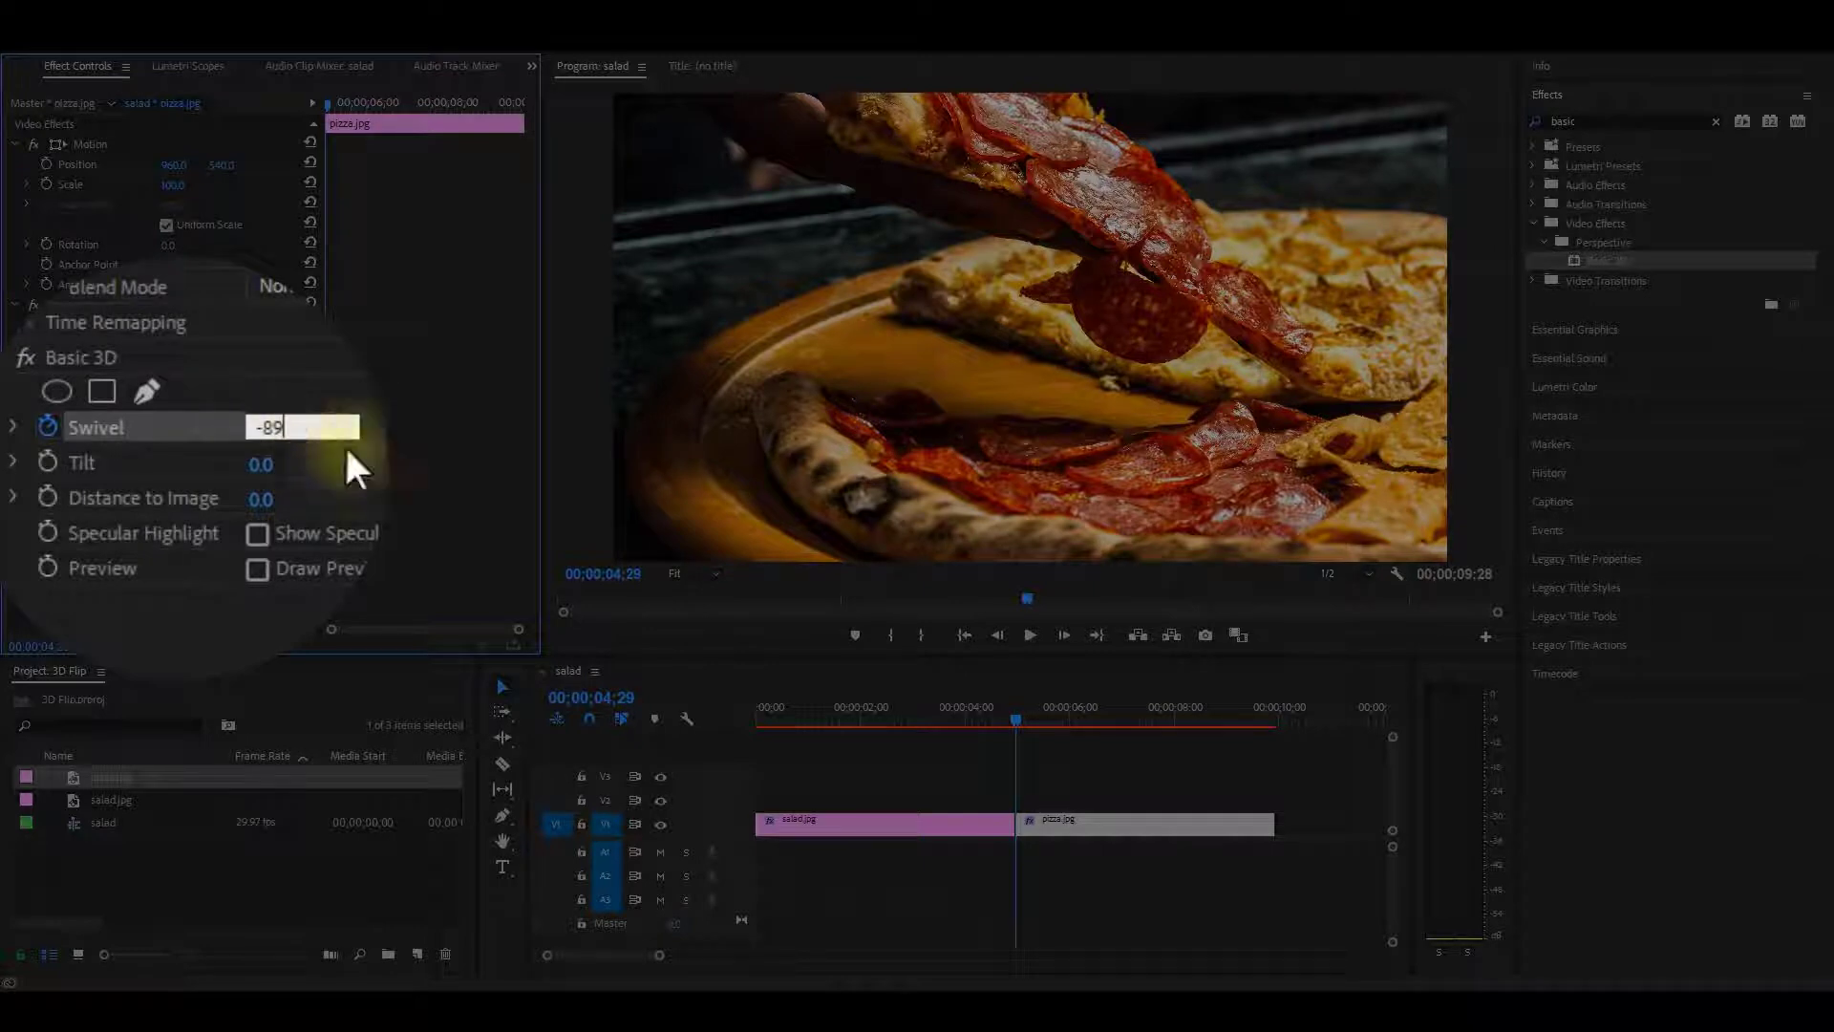
key("Return")
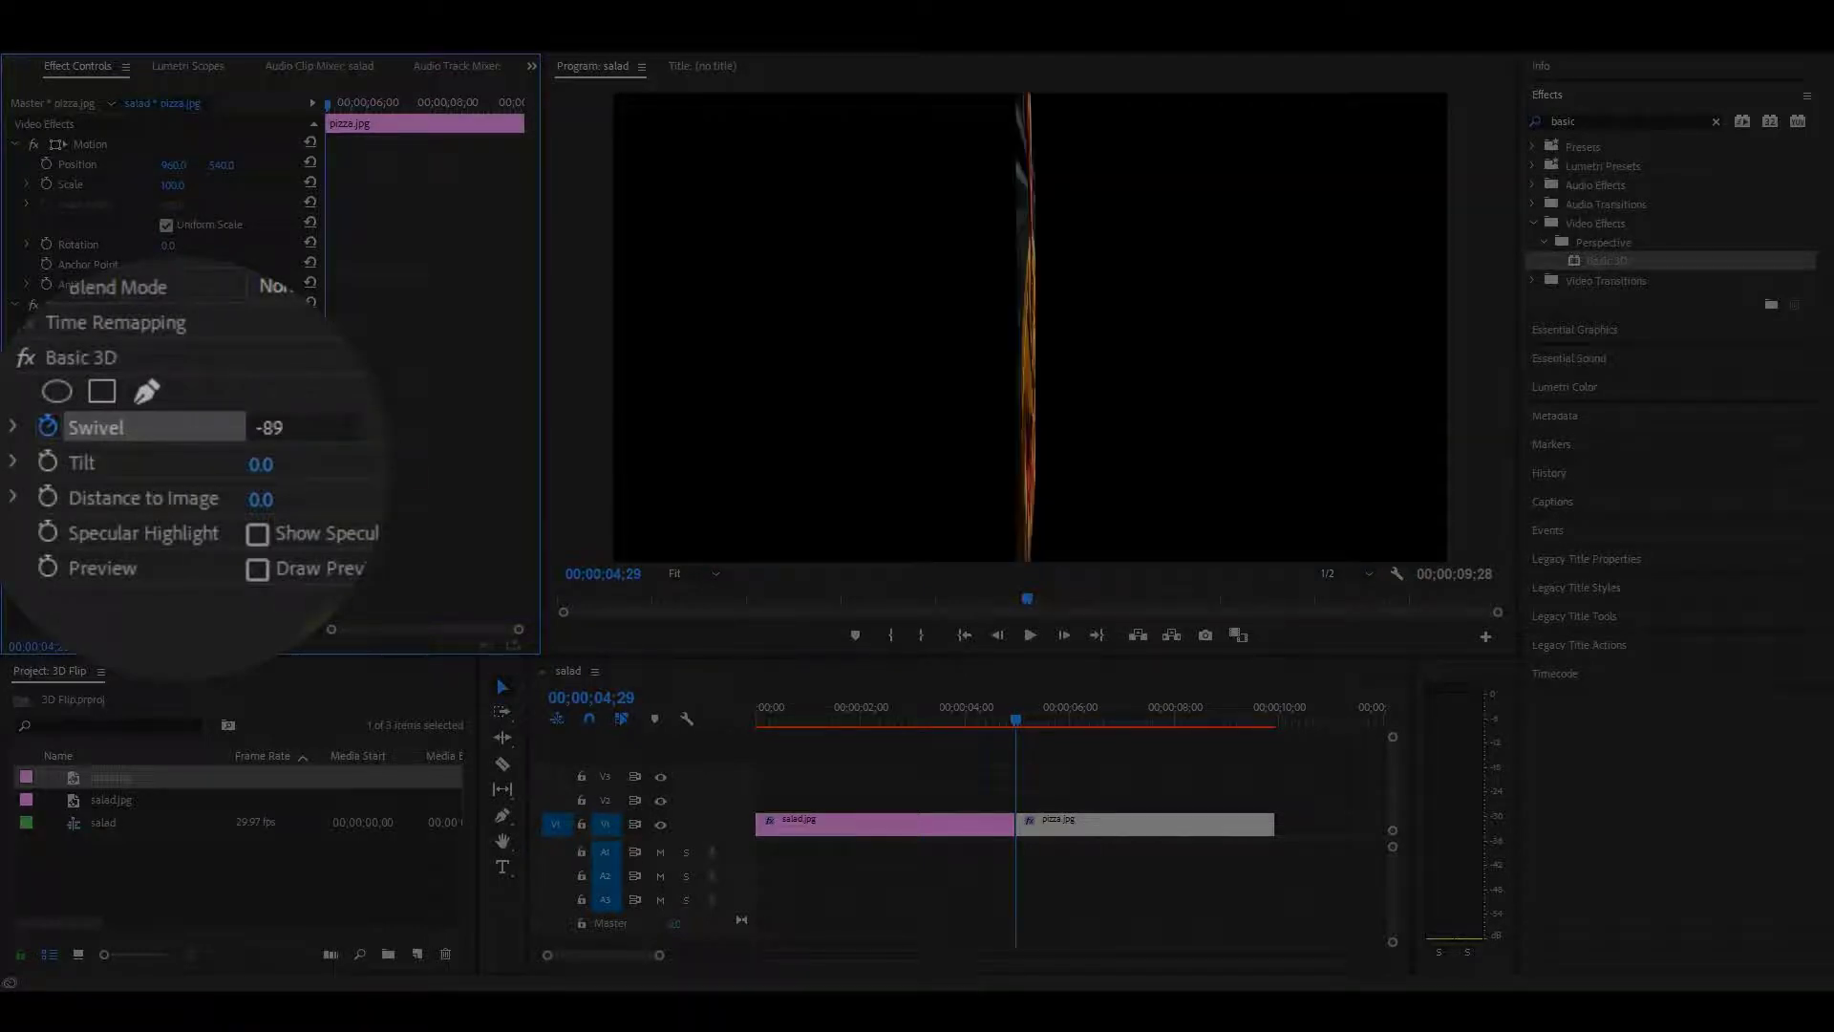
Add a 0° Swivel keyframe on the pizza clip at 05;19
left_click_drag(335, 113, 352, 105)
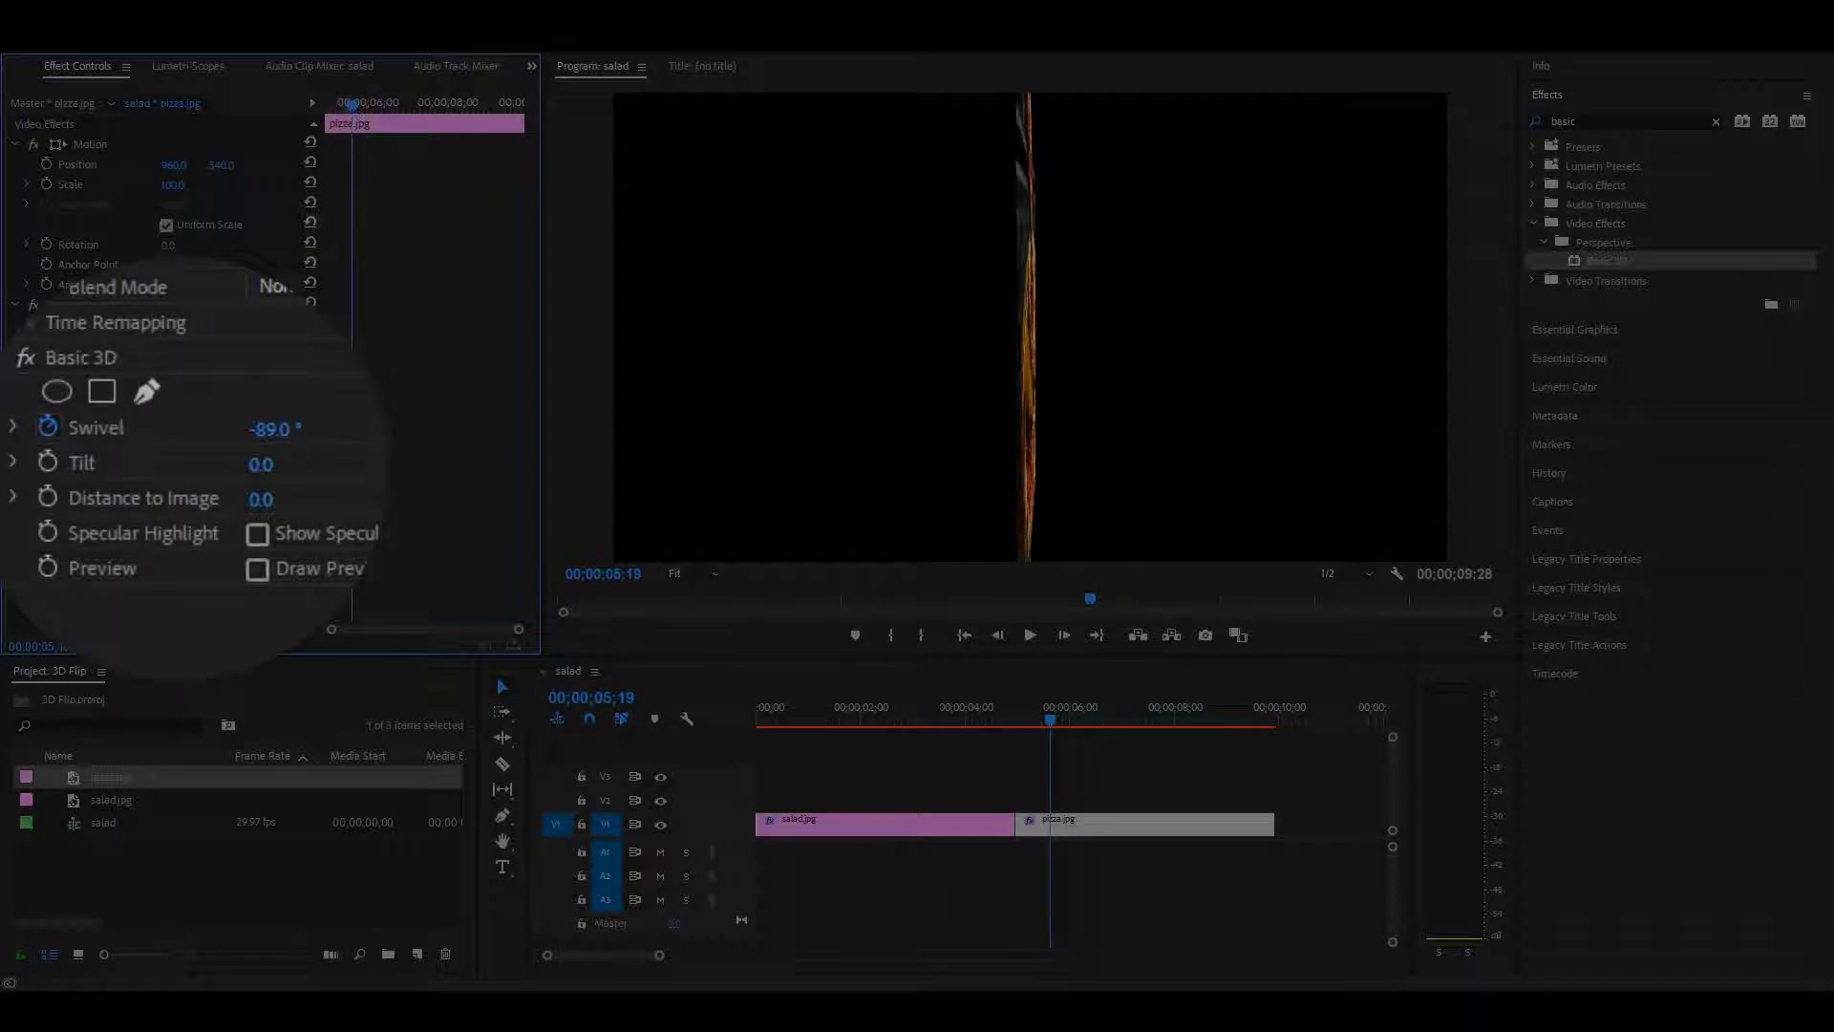
left_click(267, 429)
type("0")
key("Return")
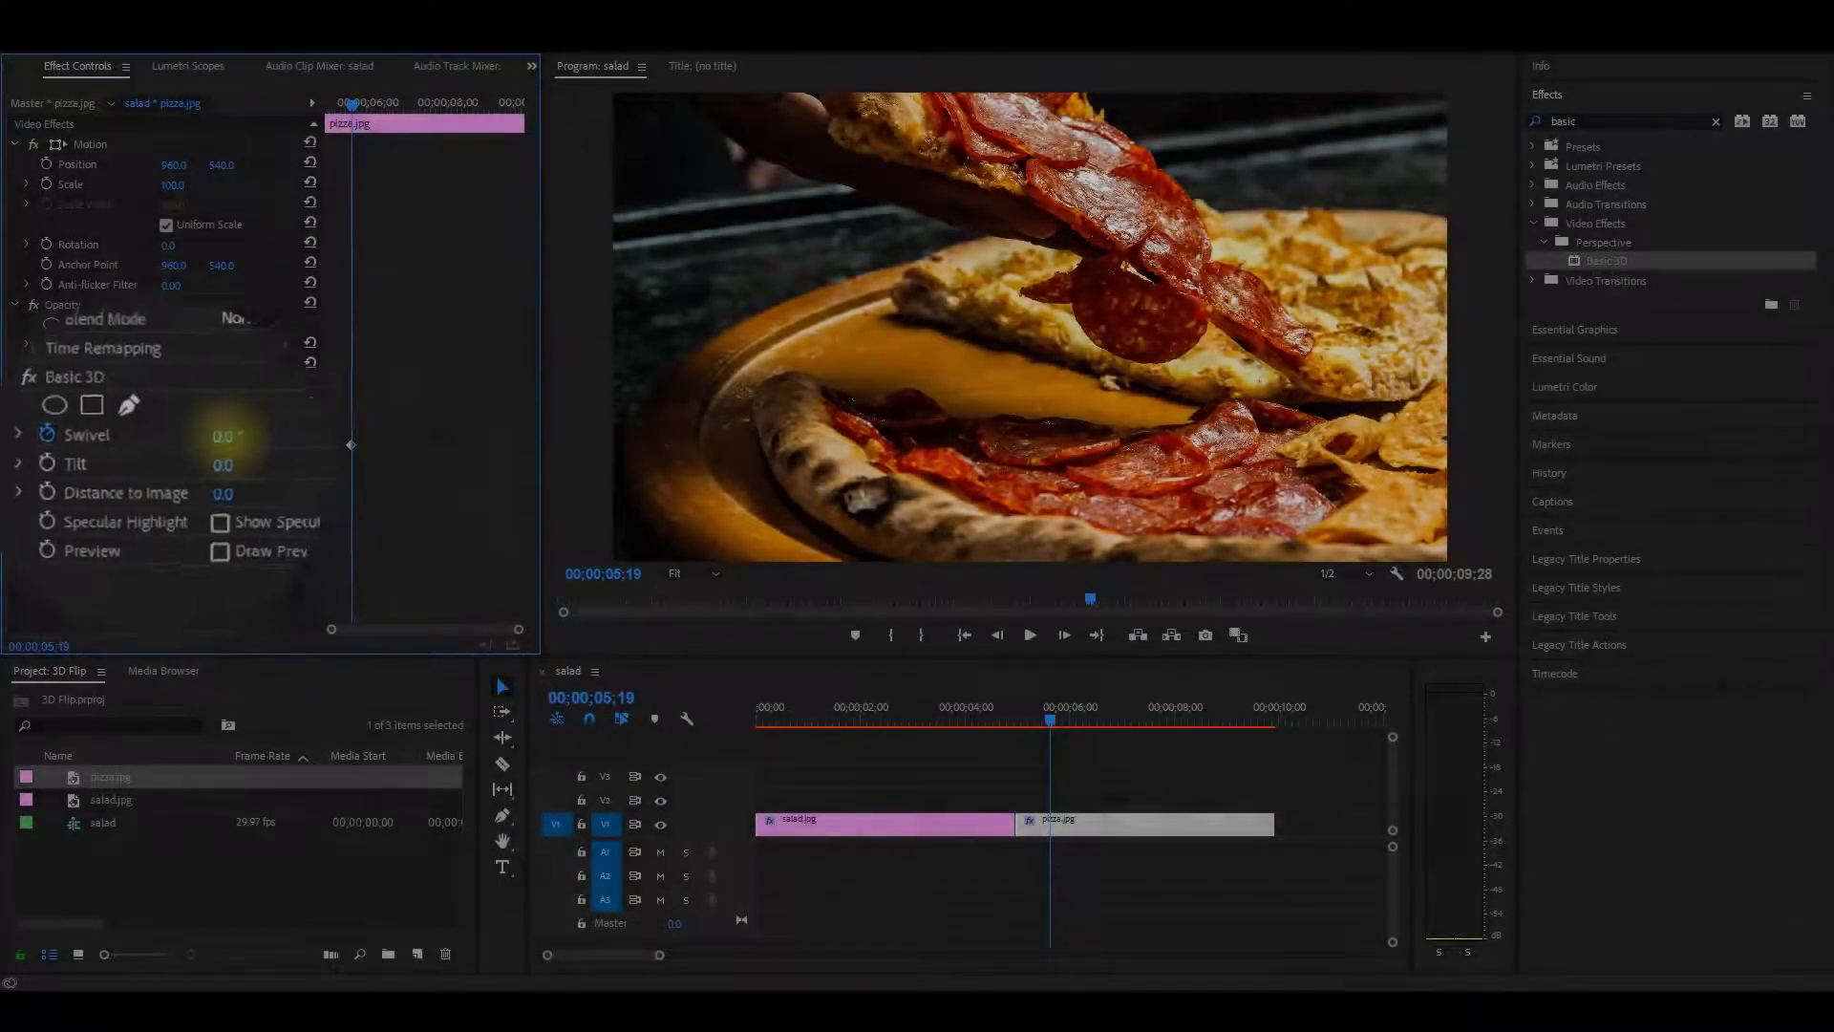
left_click_drag(1048, 723, 936, 806)
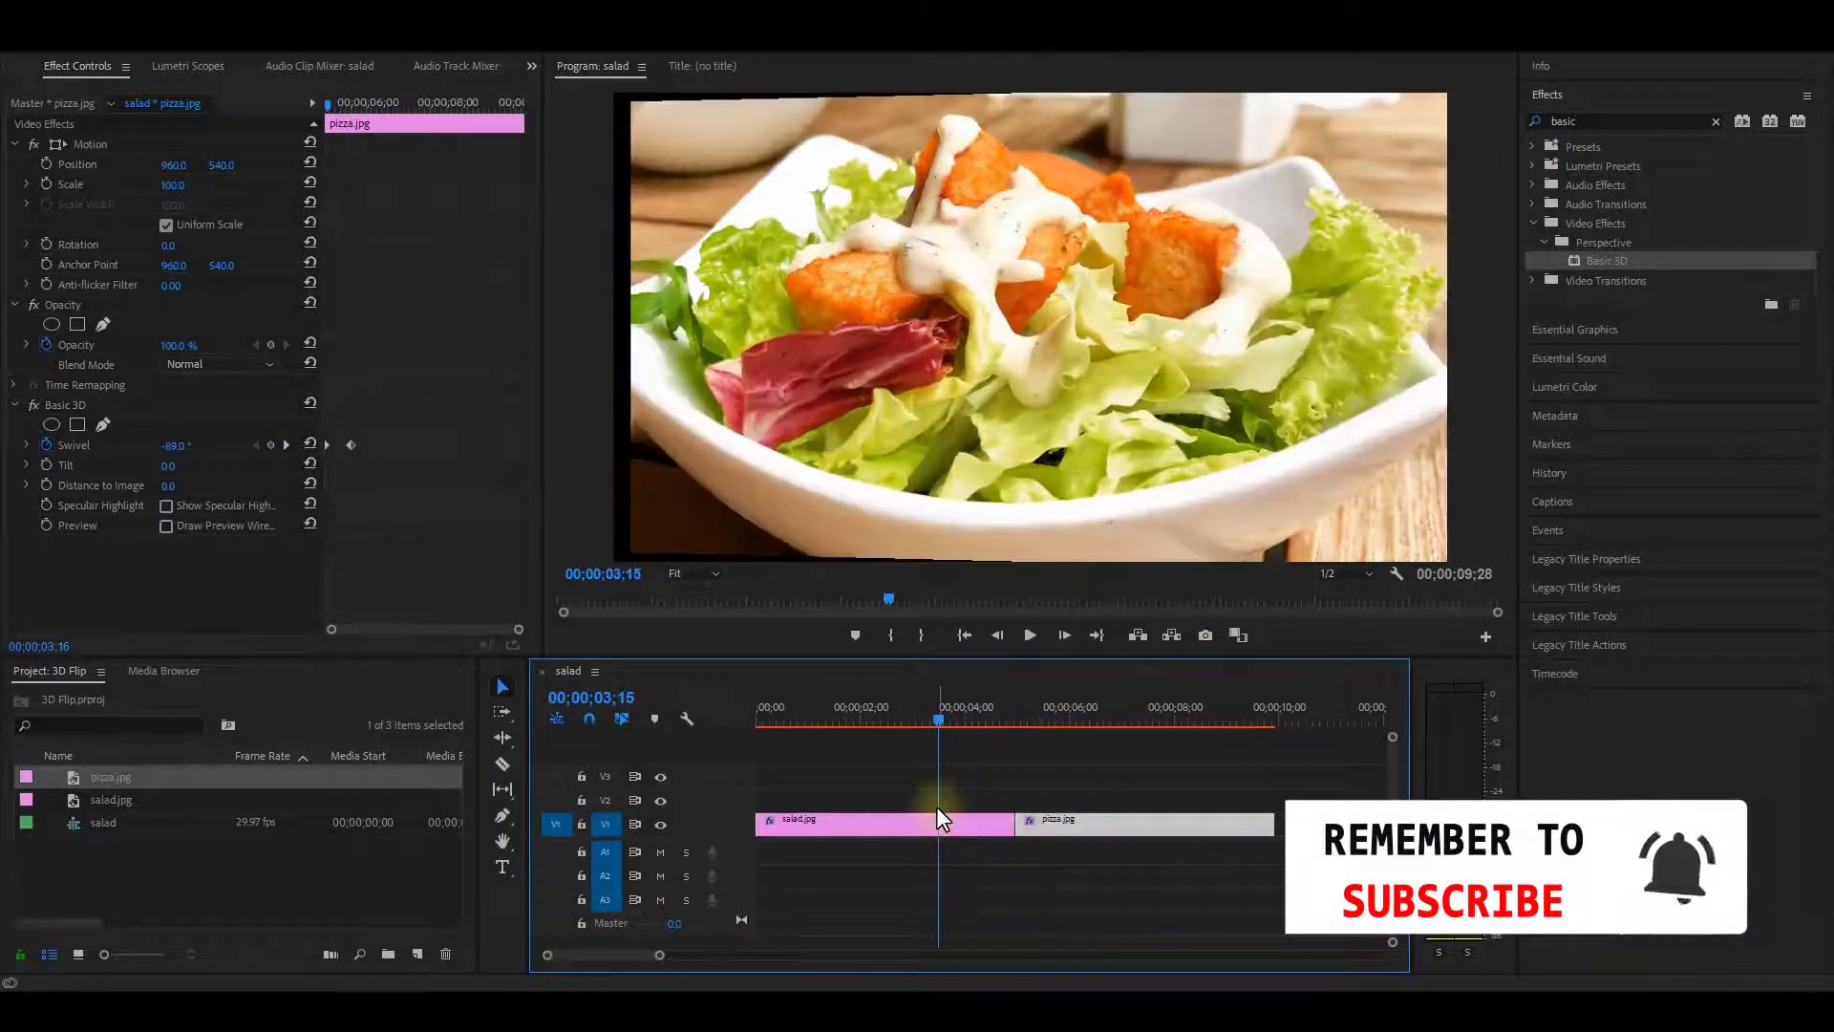
key("space")
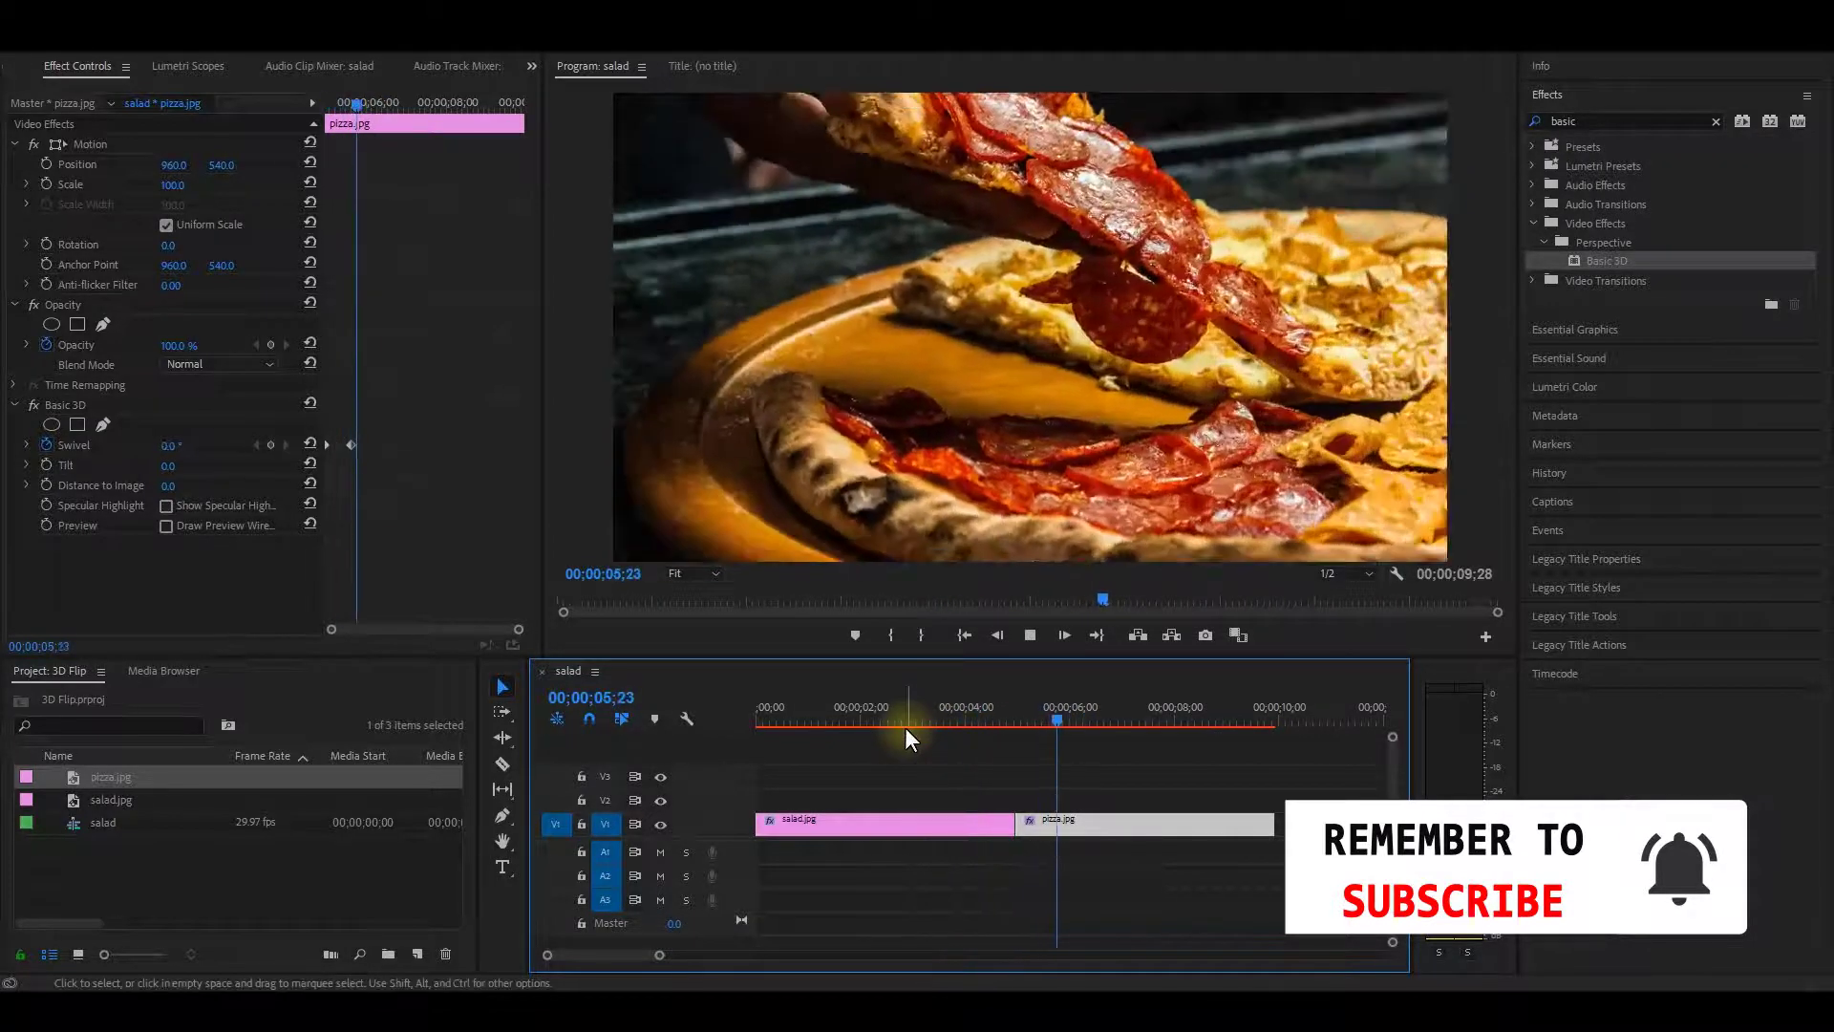
left_click(370, 450)
mouse_move(373, 452)
left_mouse_down()
mouse_move(422, 456)
mouse_move(373, 469)
left_mouse_up()
left_click(950, 719)
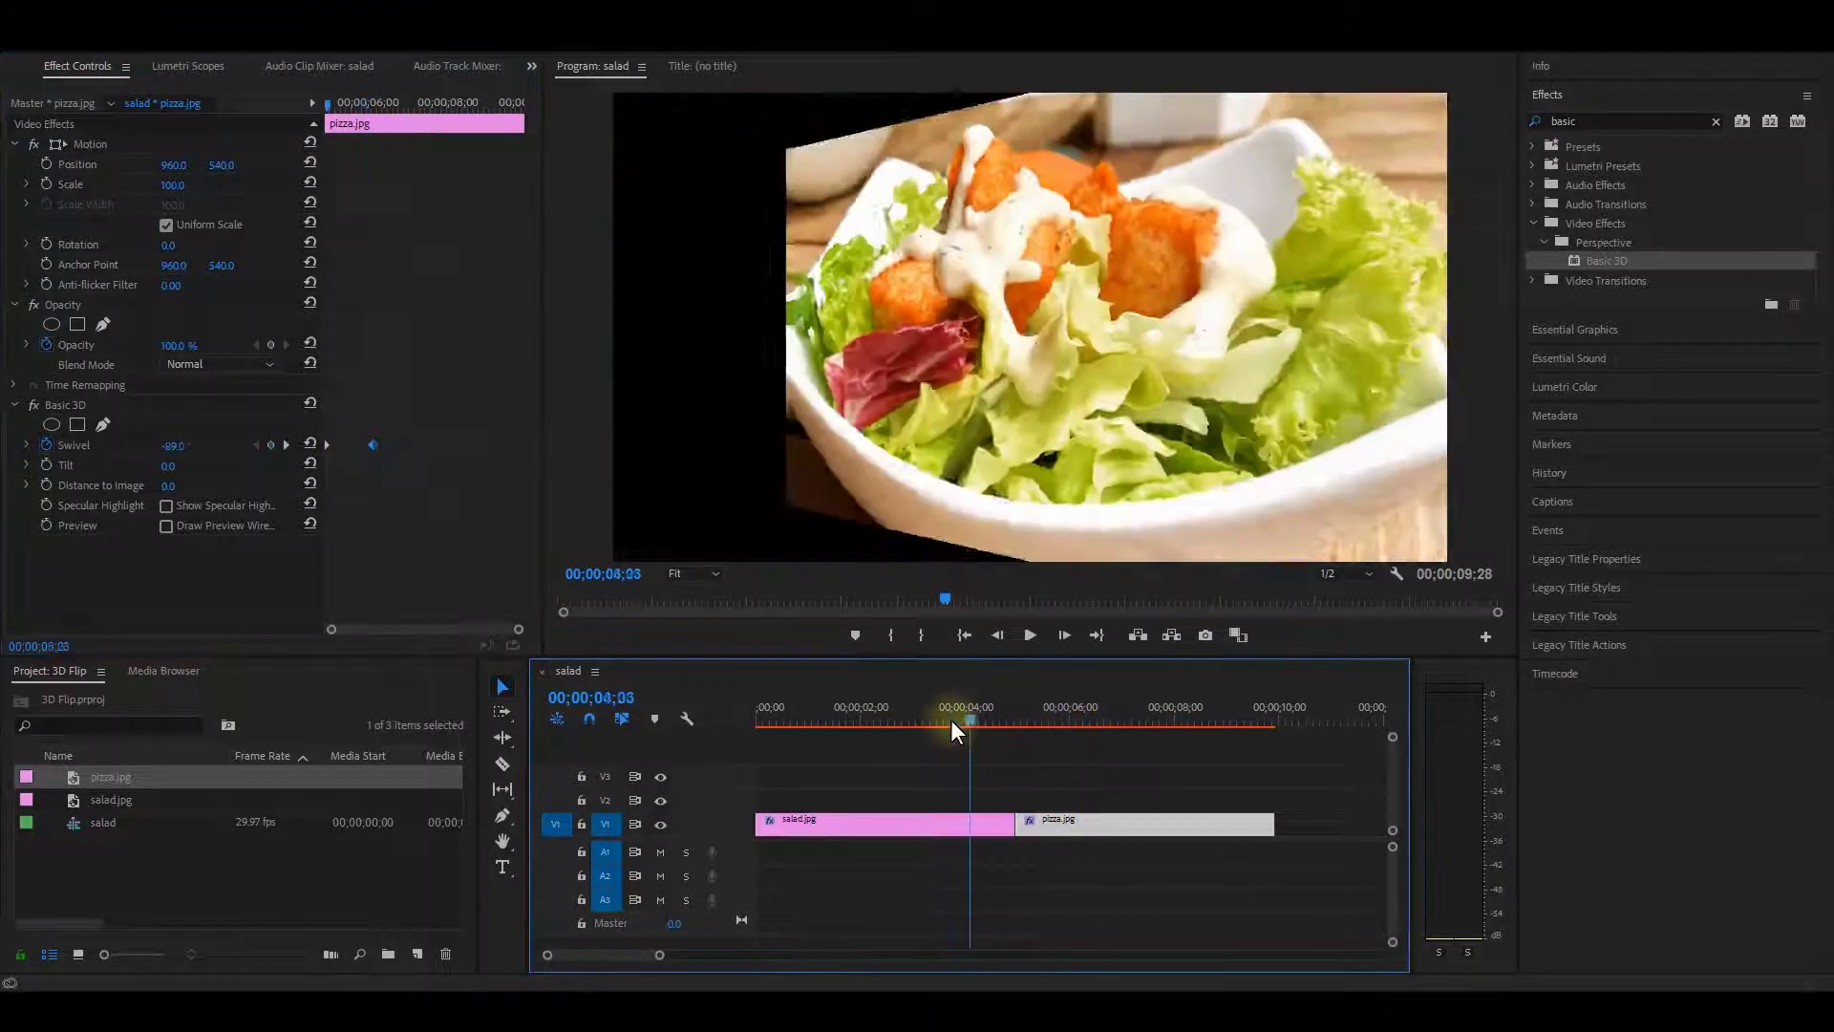
key("space")
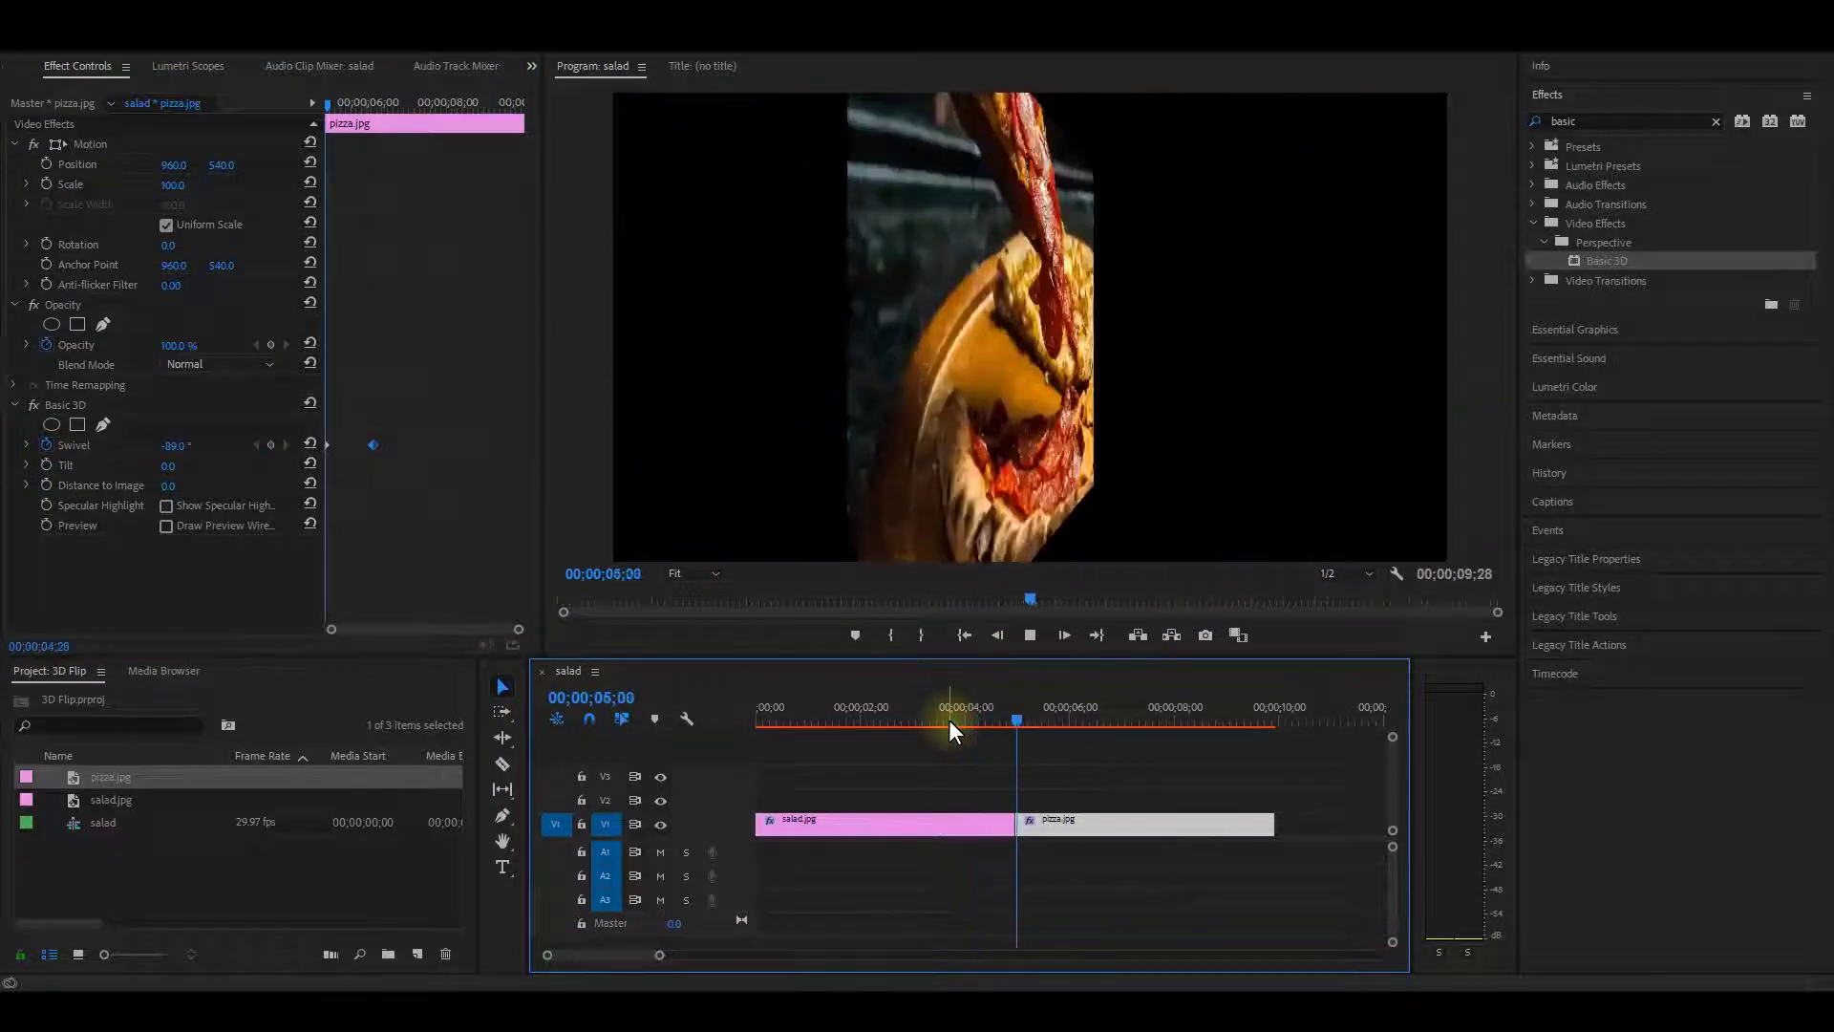
left_click(961, 719)
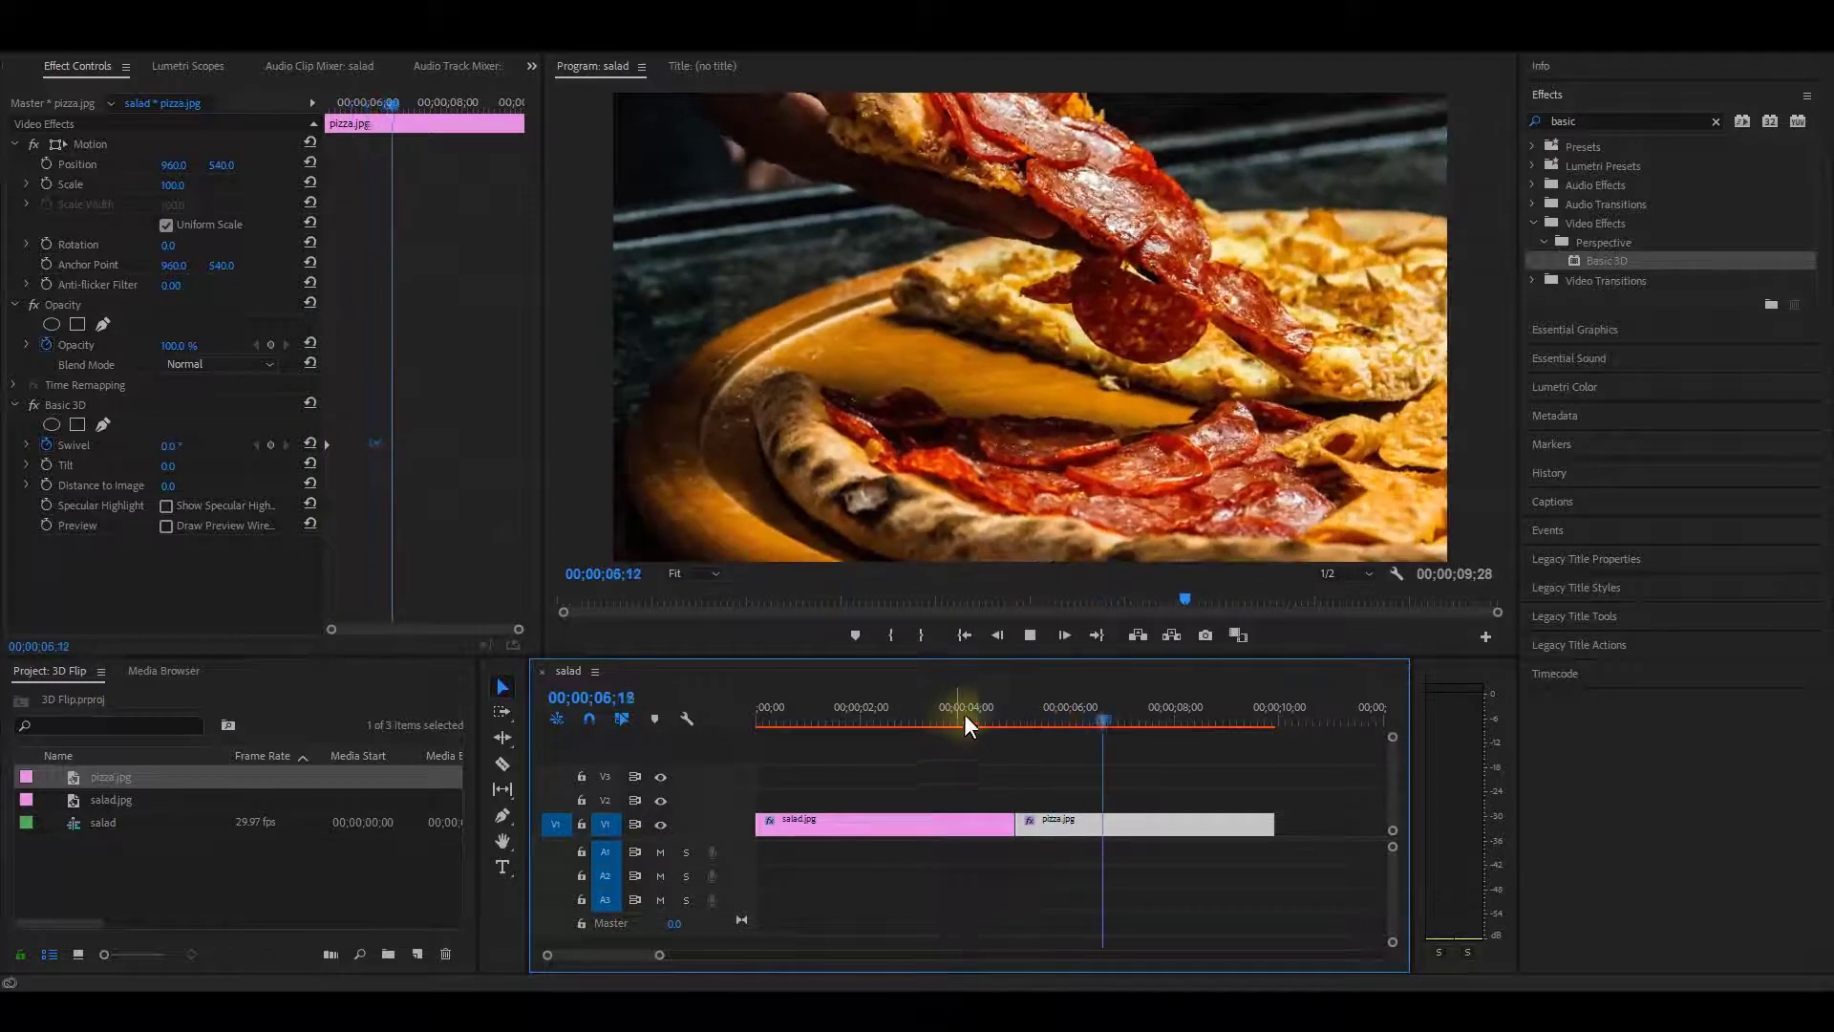
Keyframe the salad clip's Tilt to reach 90° at 03;21
left_click(46, 464)
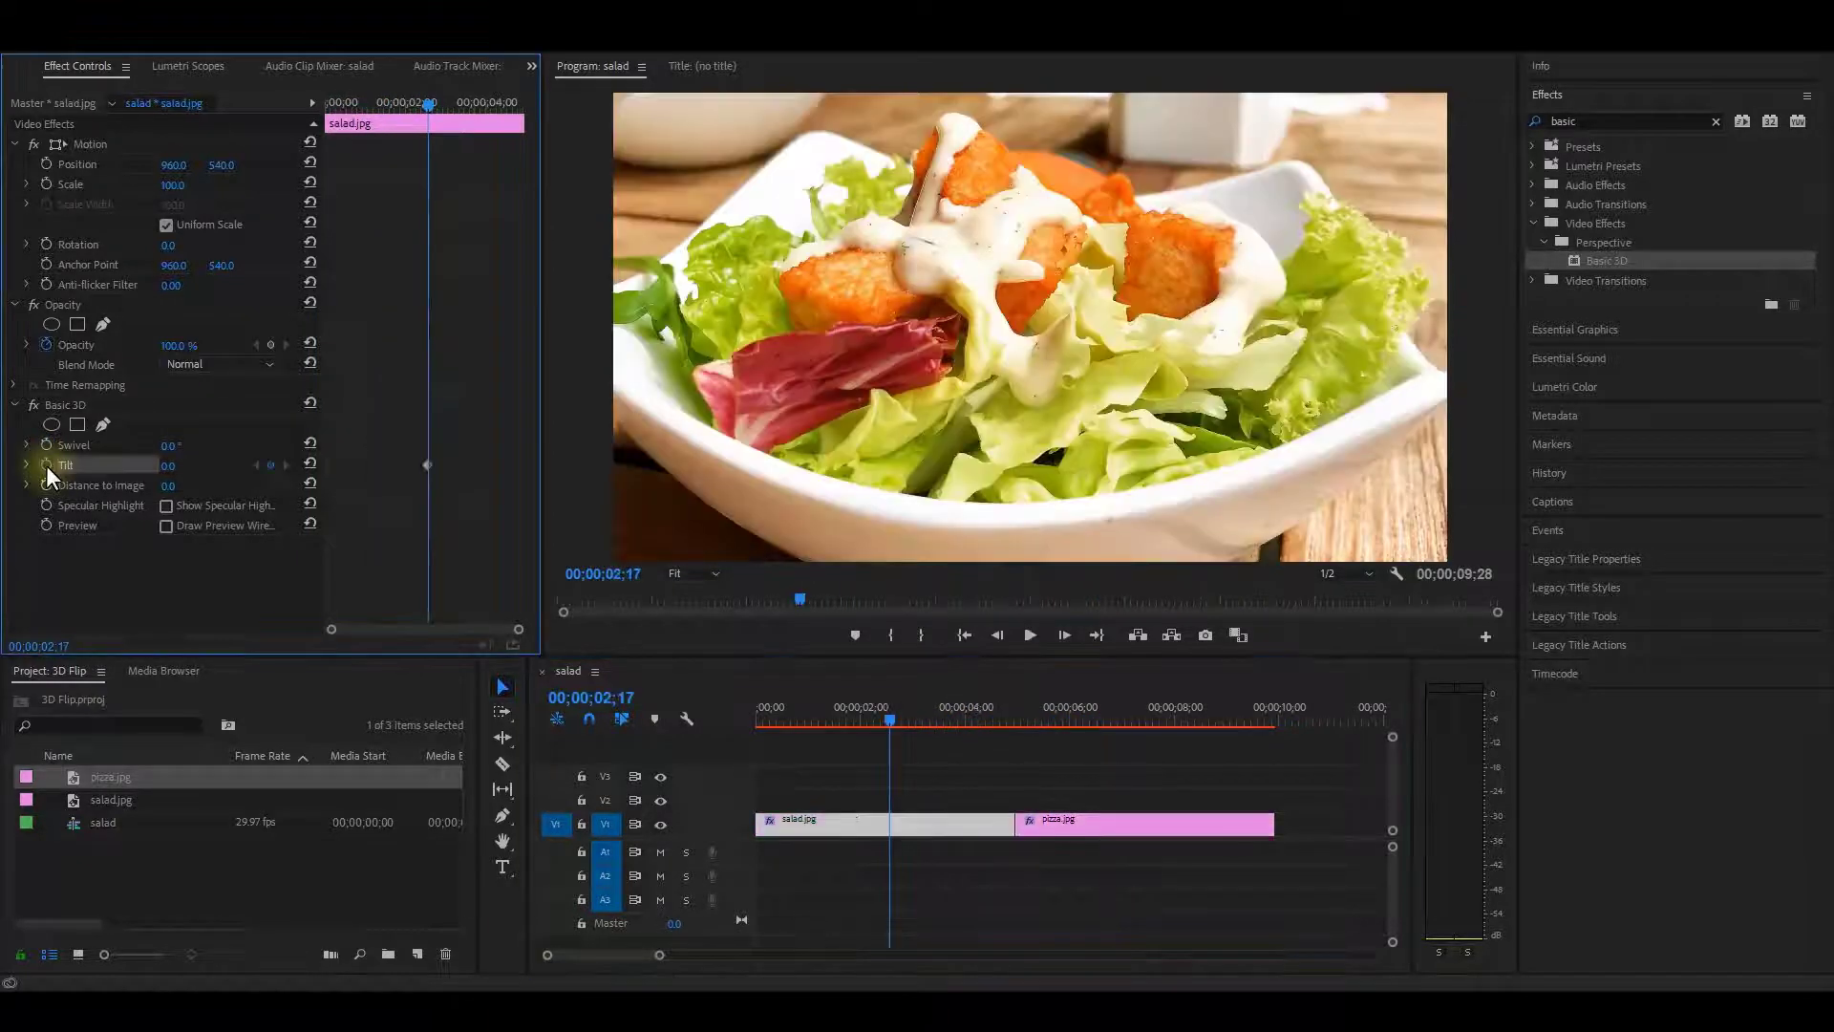
left_click(469, 105)
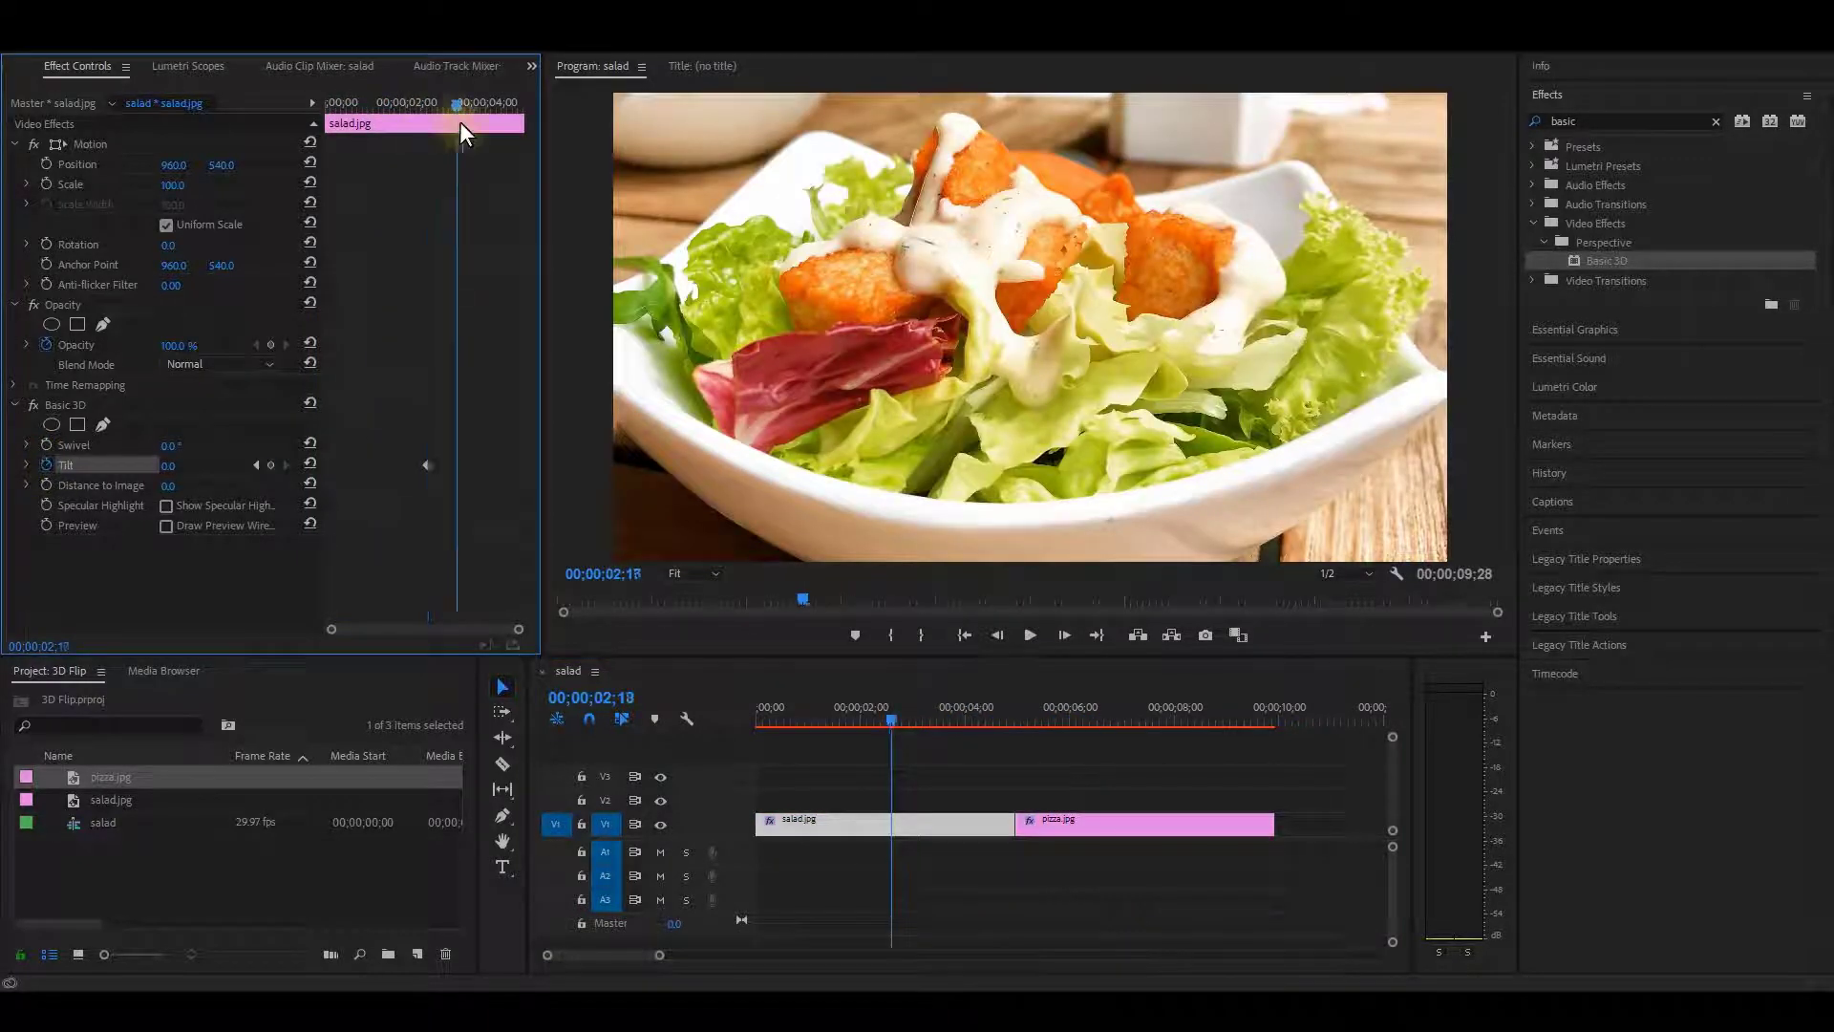
left_click(169, 465)
type("90")
key("Return")
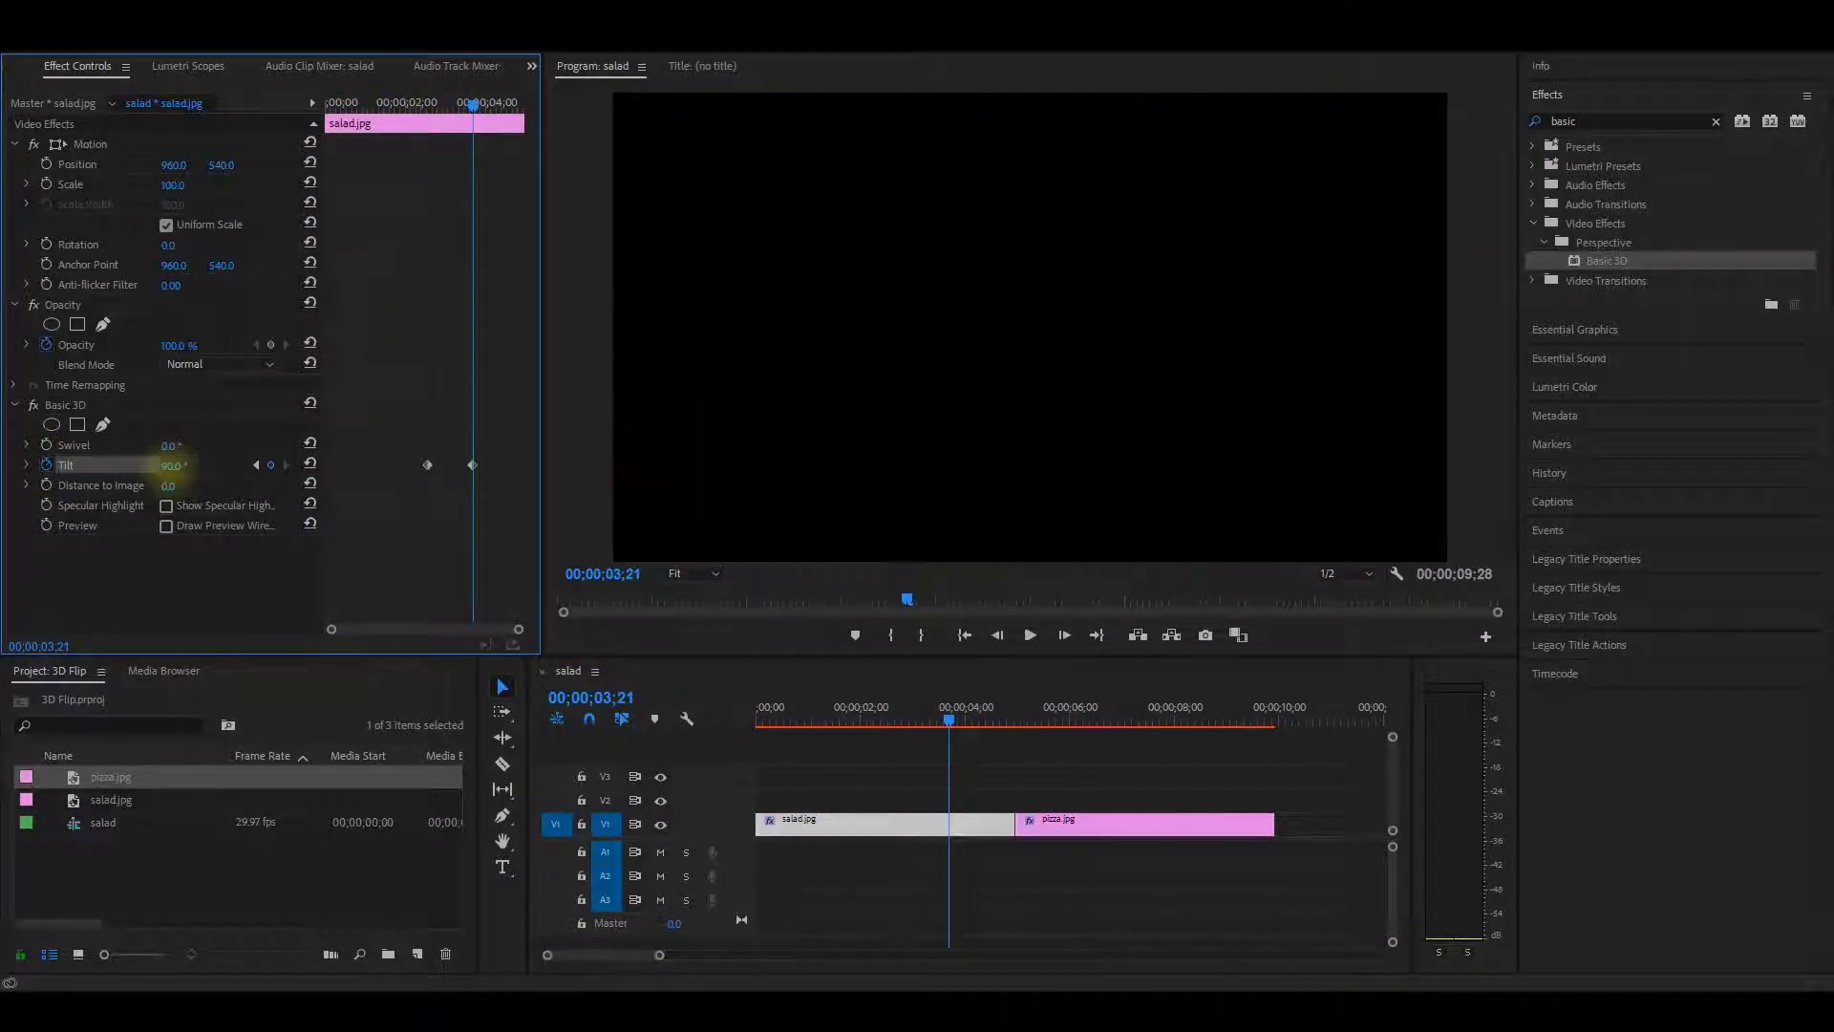
Set a -89° Tilt keyframe at the start of the pizza clip
key("Down")
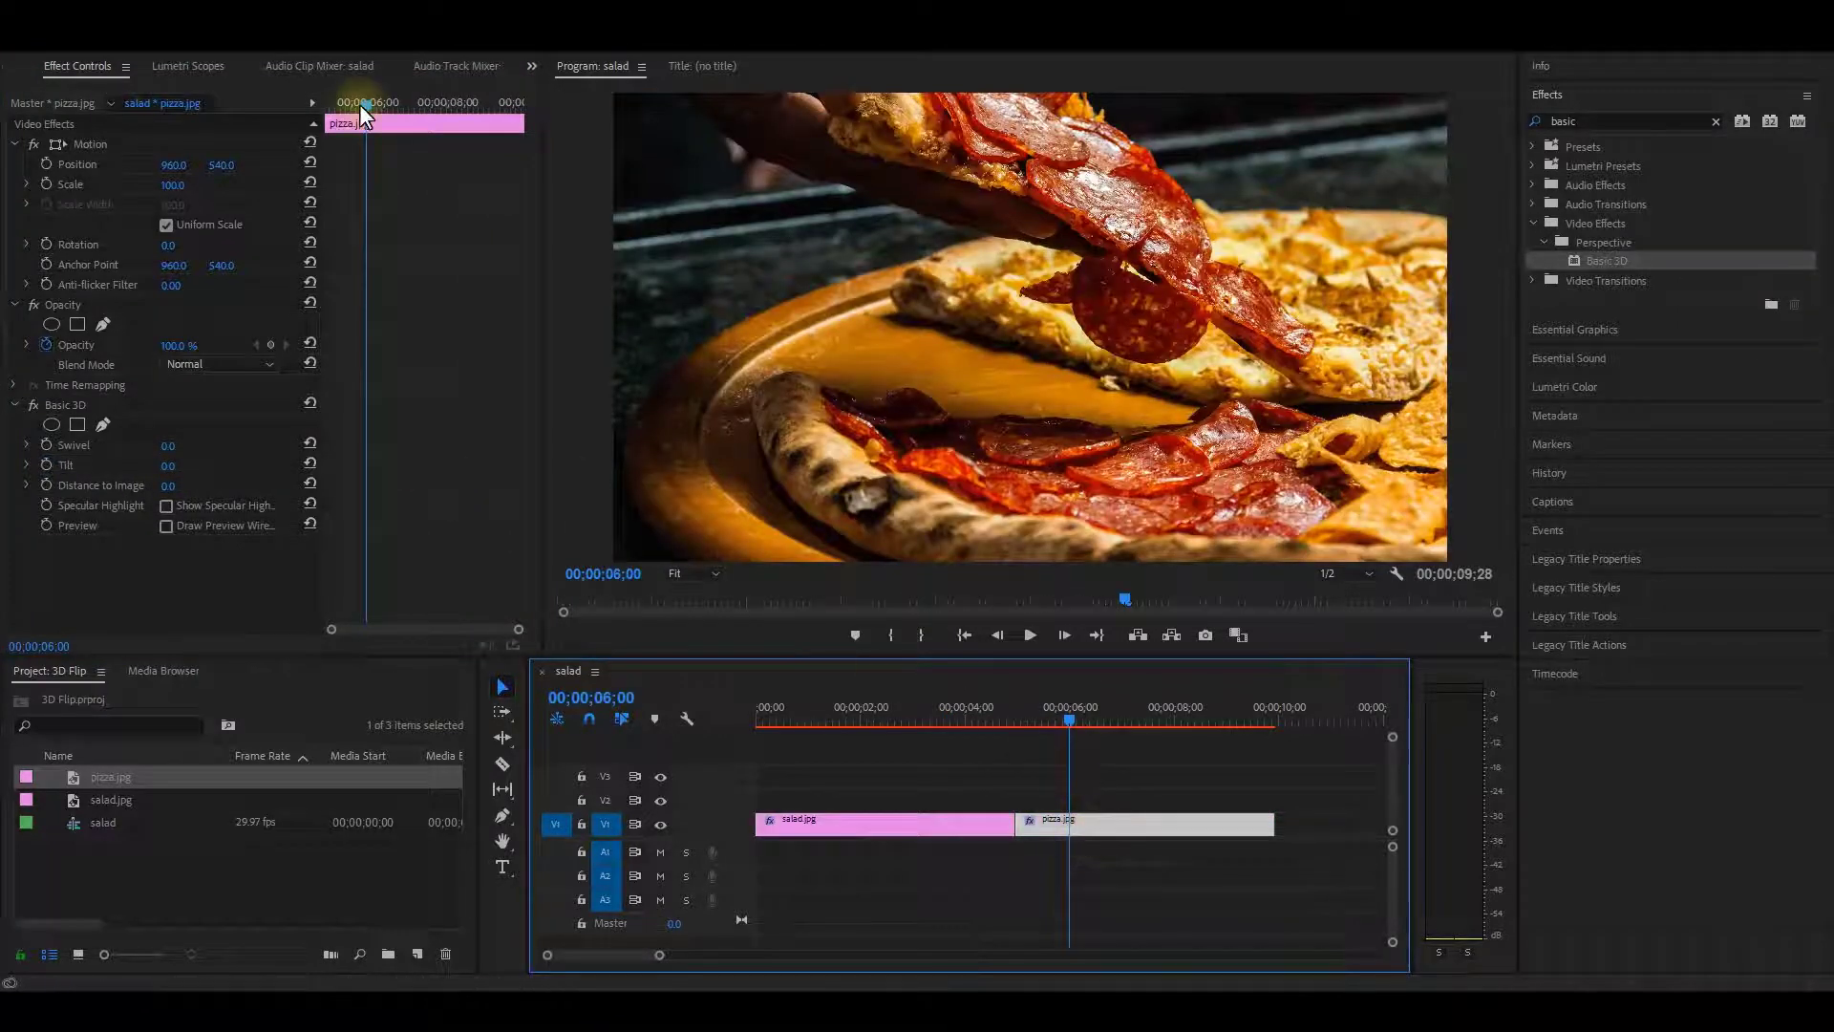
left_click(46, 464)
left_click(169, 465)
type("-89")
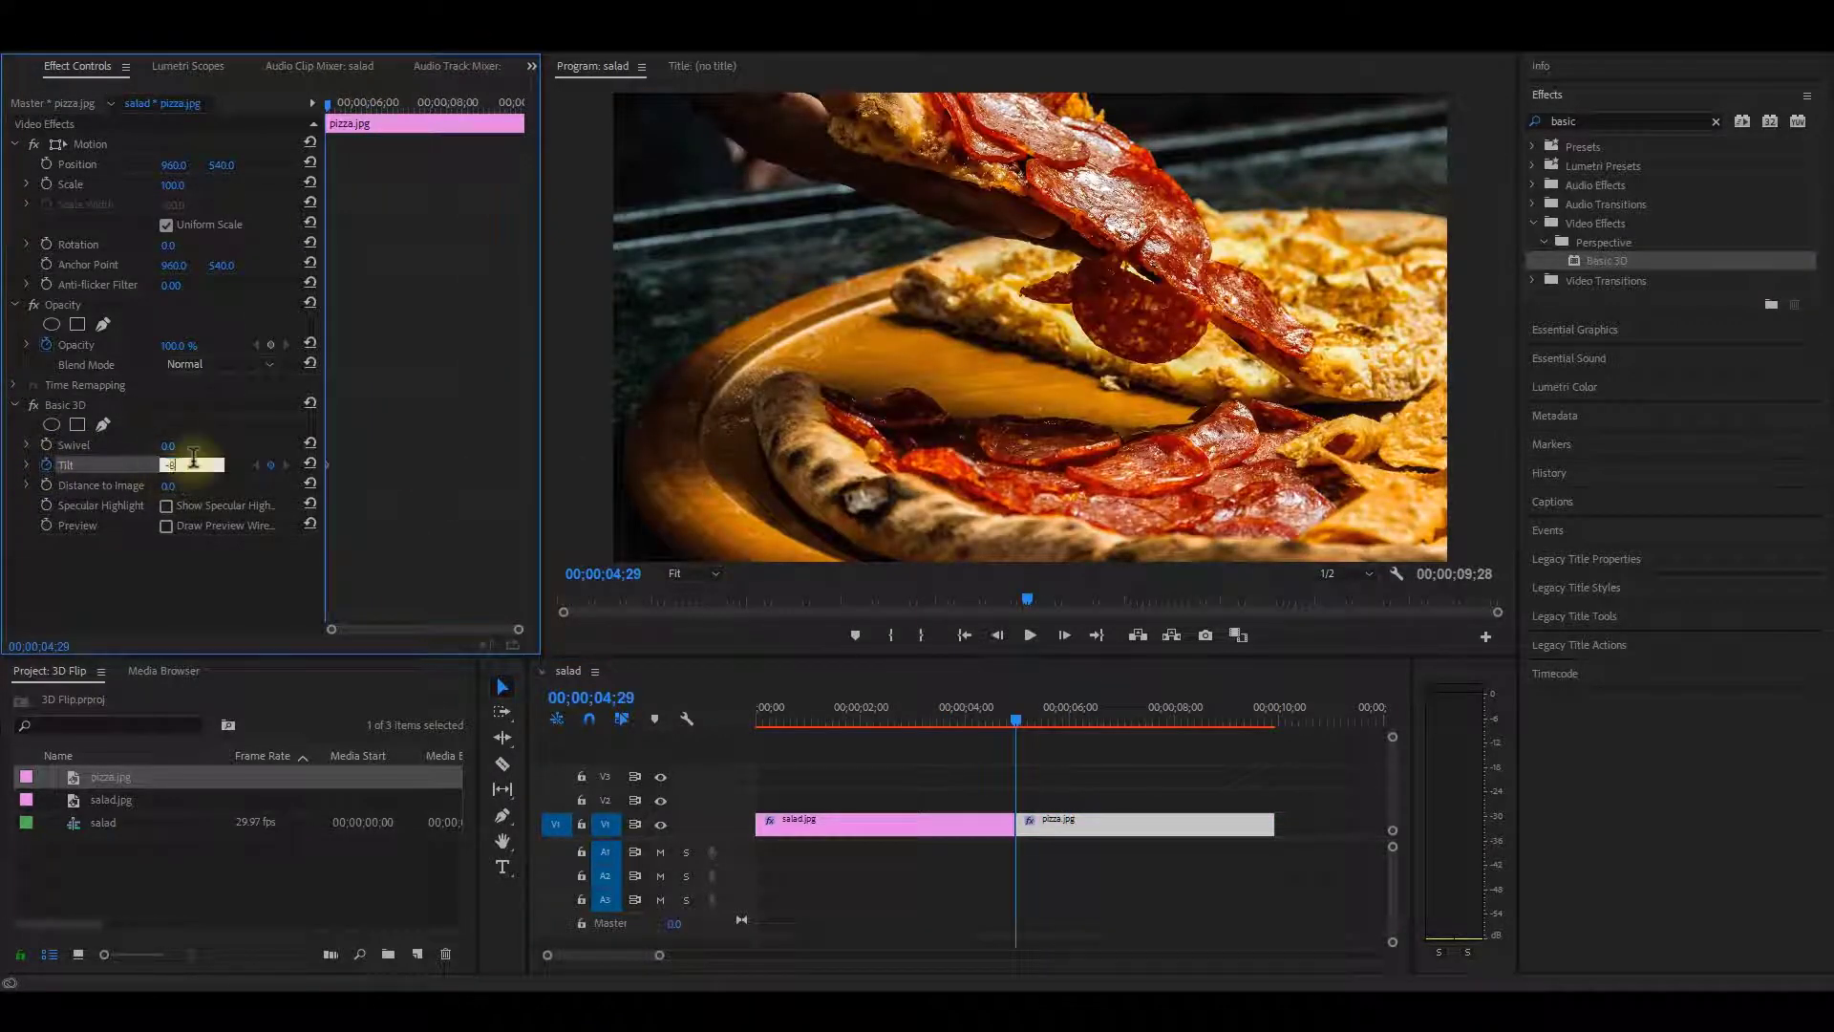
key("Return")
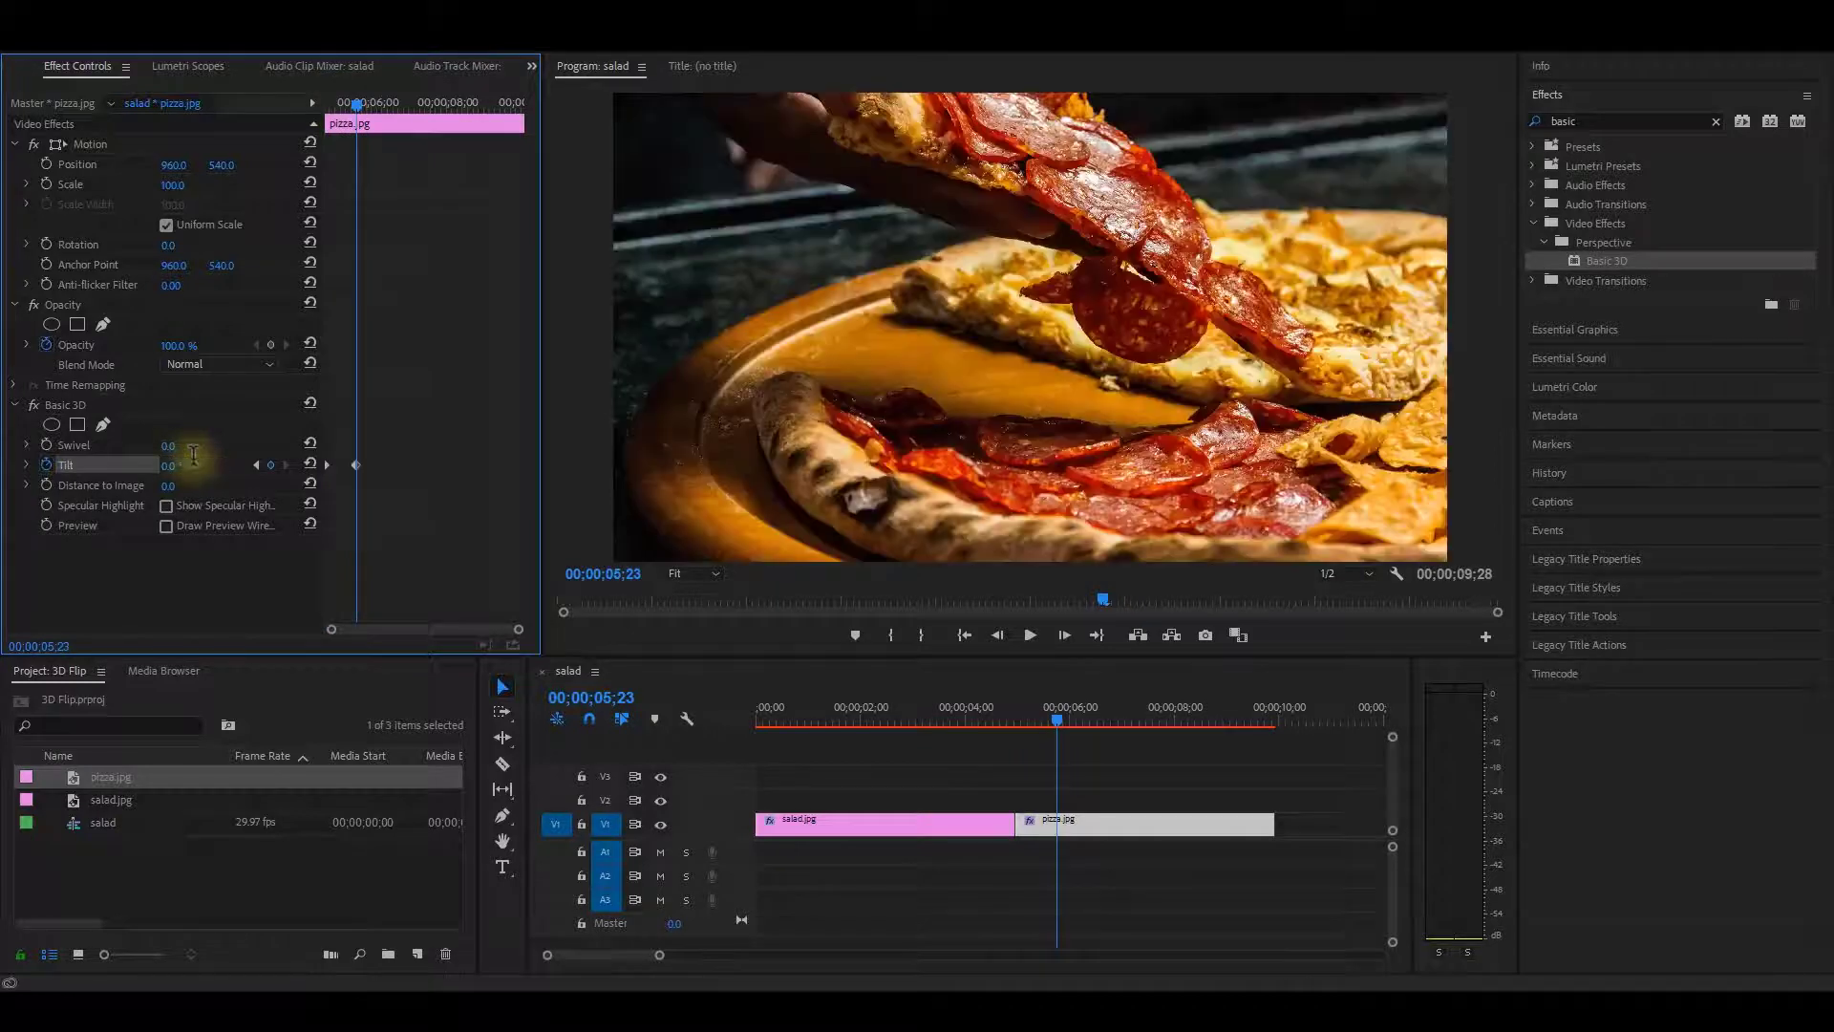
Play back the tilt flip from before the cut, replaying it from 03;14
left_click(957, 724)
left_click(919, 720)
key("space")
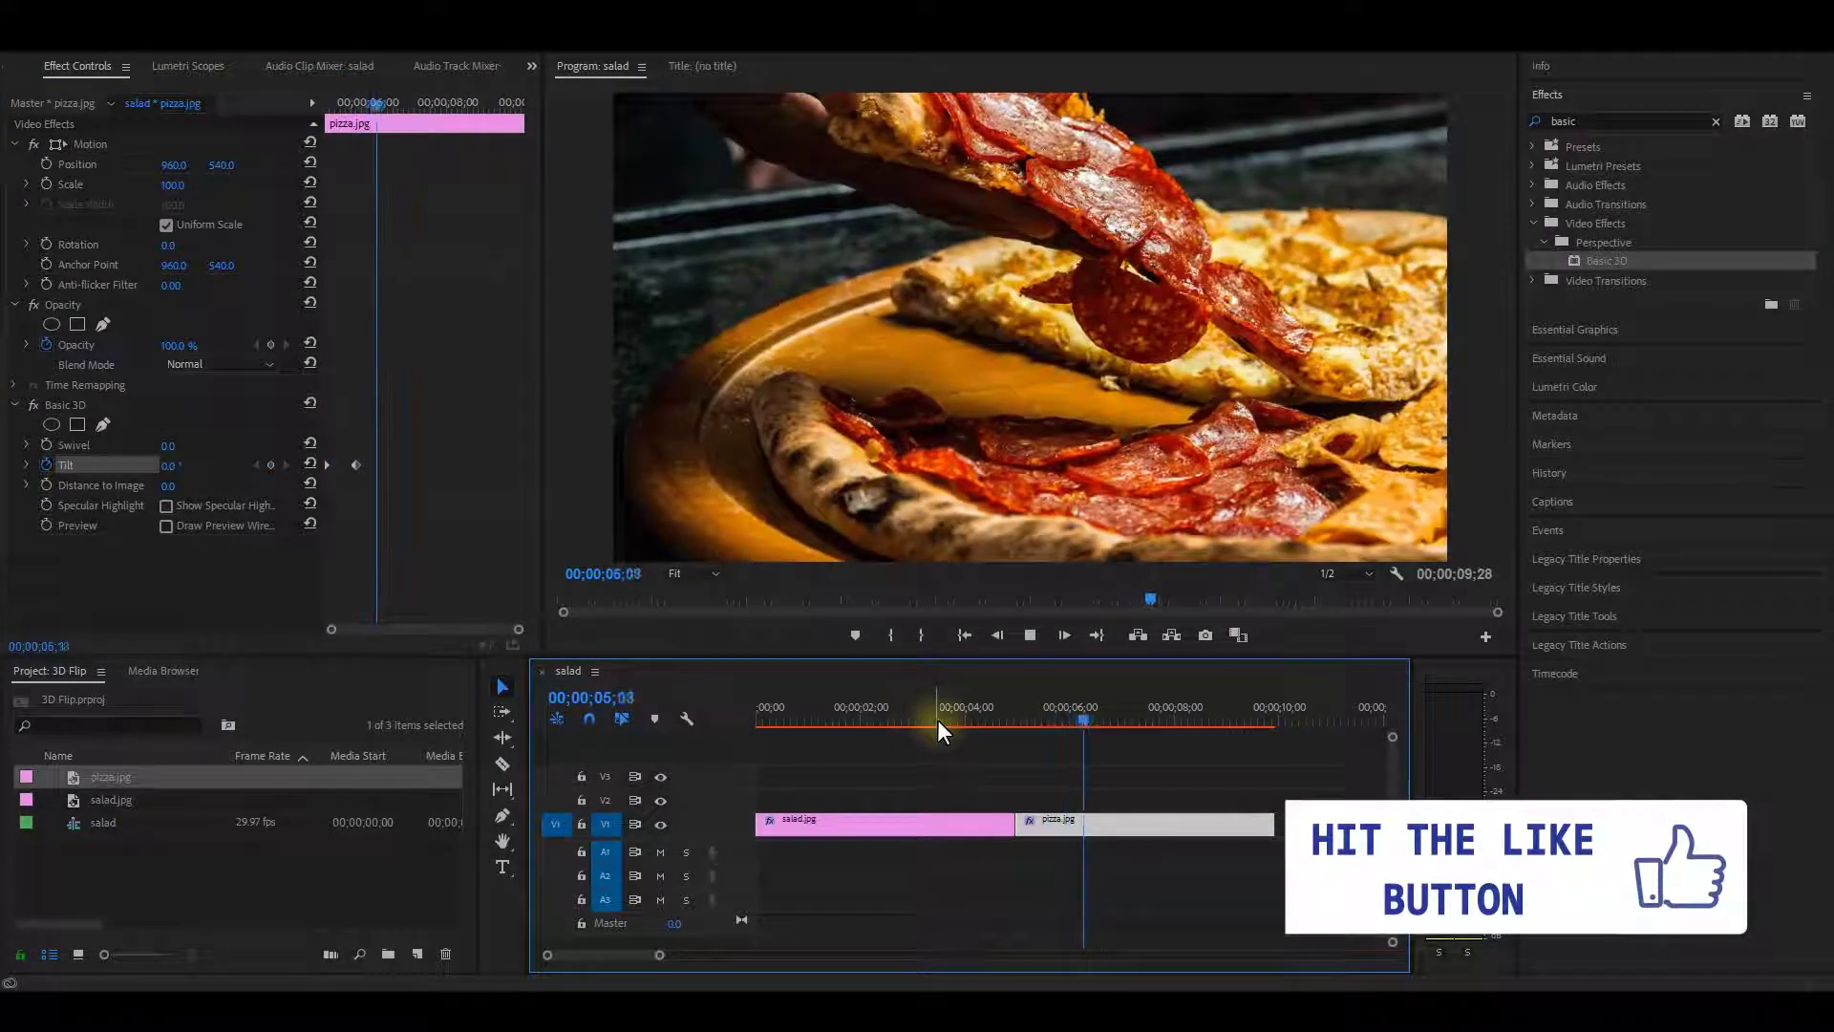
left_click(937, 719)
key("space")
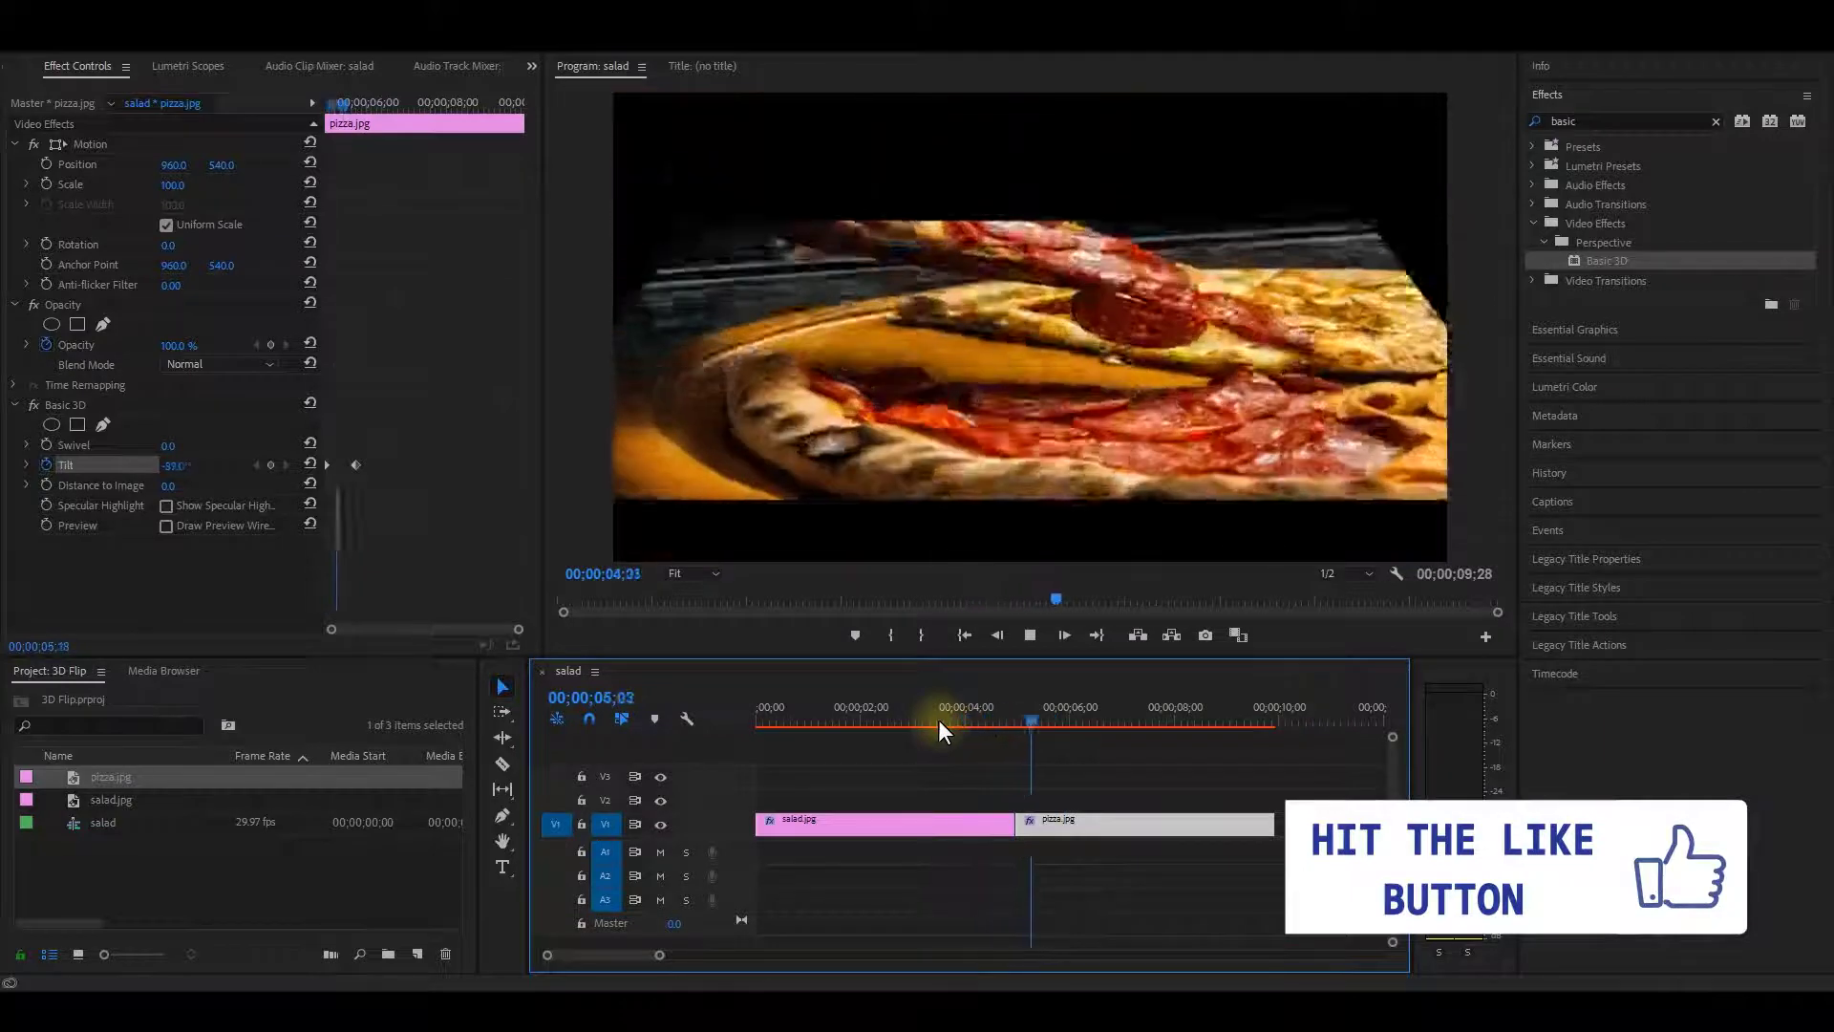
key("space")
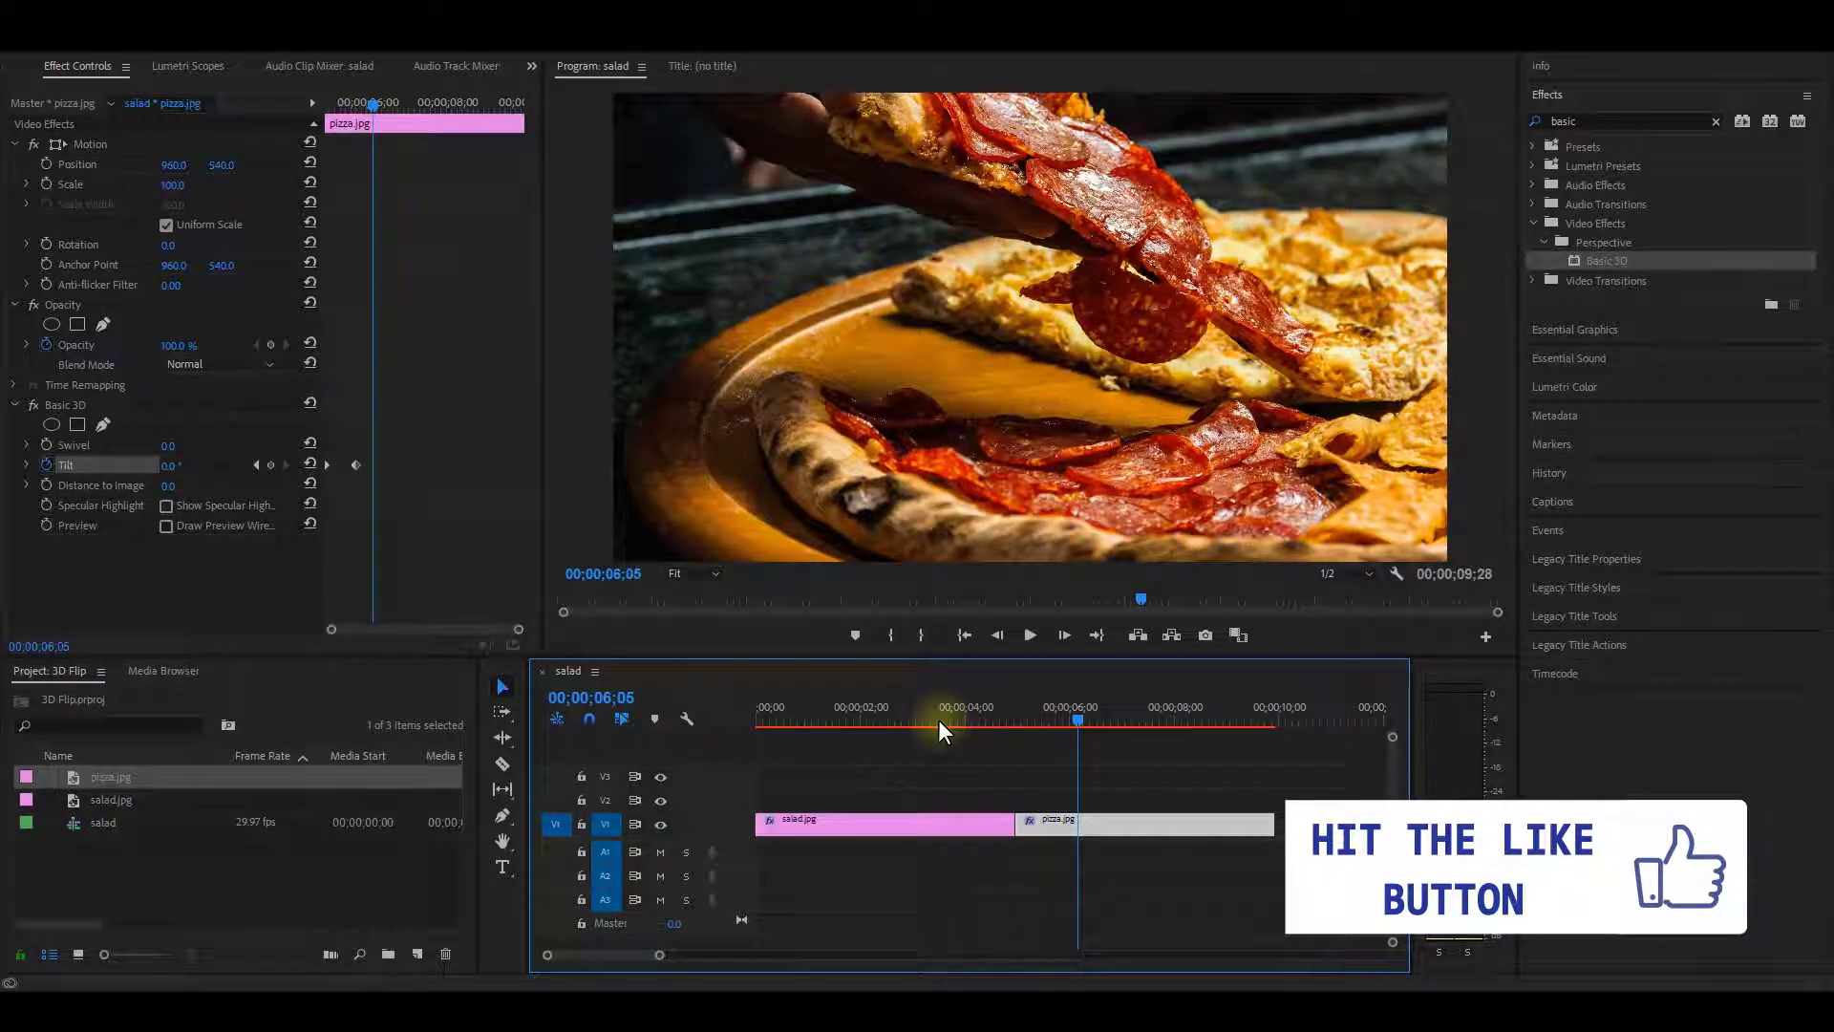